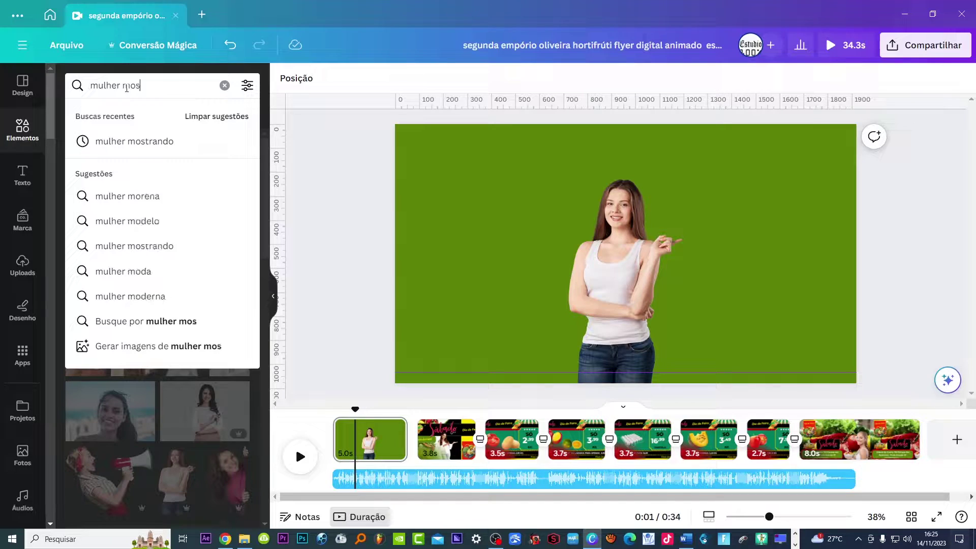
# - Search the photo library for "mulher mostrando oferta"
pyautogui.write('ndo')
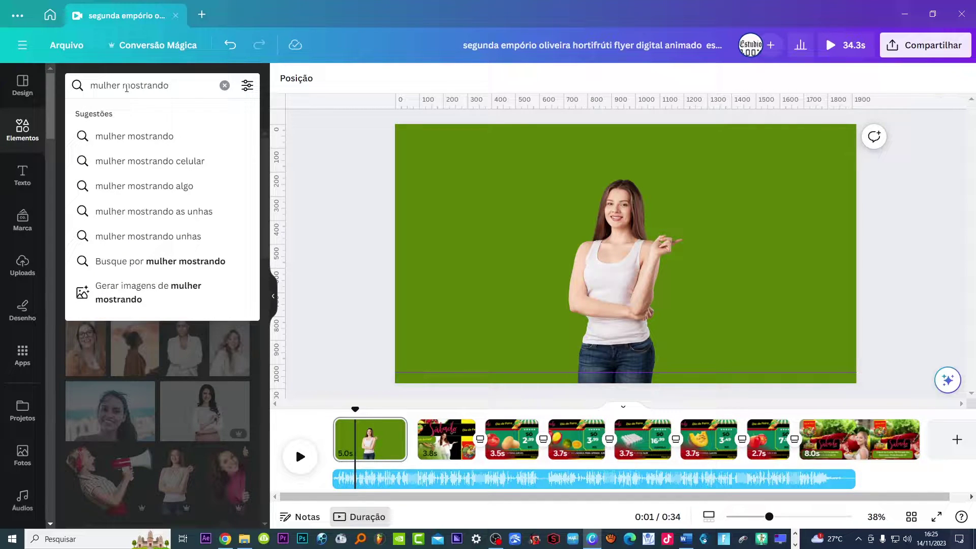
pyautogui.write(' oferta')
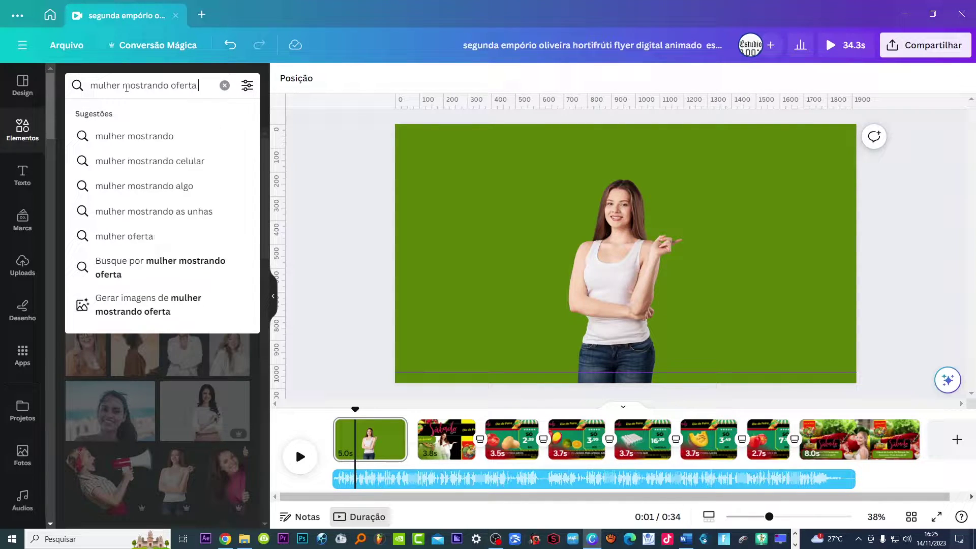
pyautogui.press('Return')
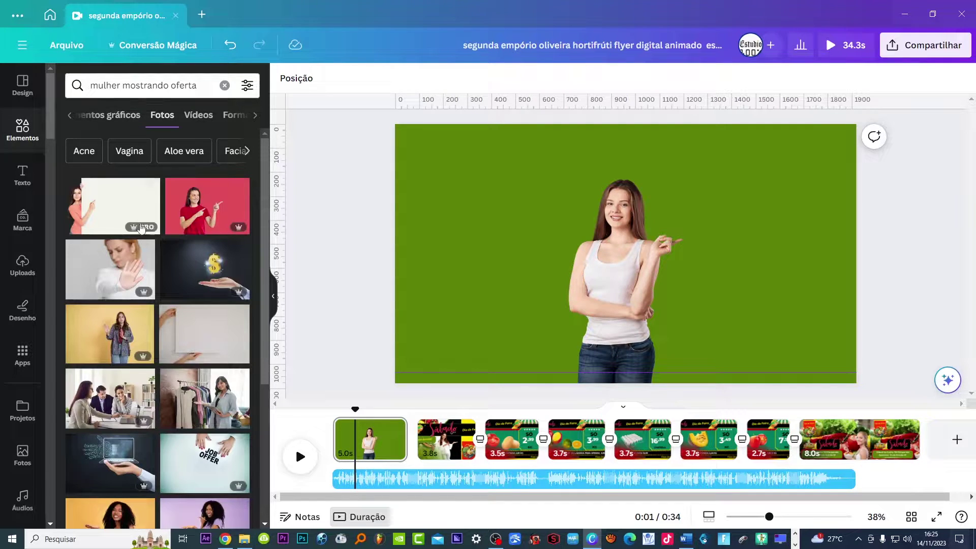
# - Replace the page's woman photo with the one of the pointing woman in a red T-shirt, resting on the page's bottom edge
pyautogui.click(612, 235)
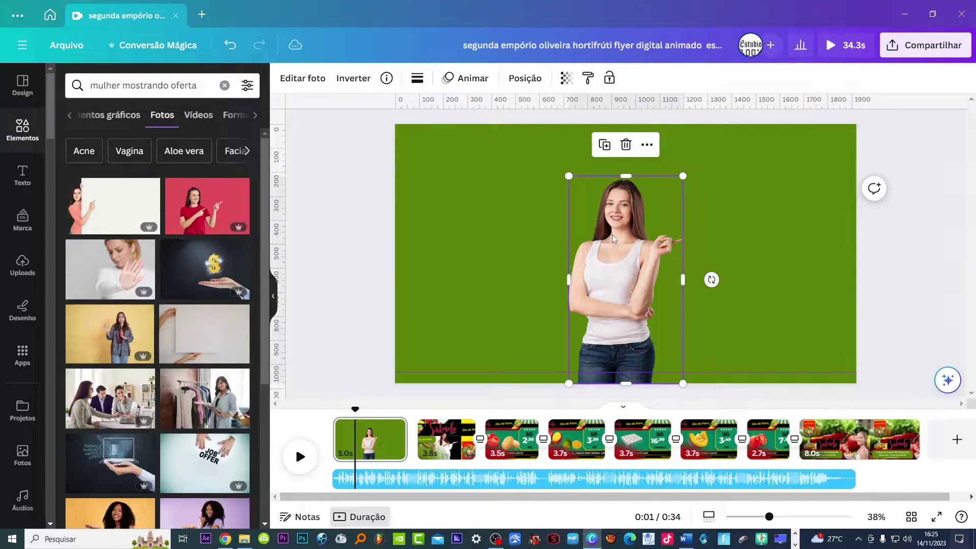
pyautogui.press('Delete')
pyautogui.click(196, 216)
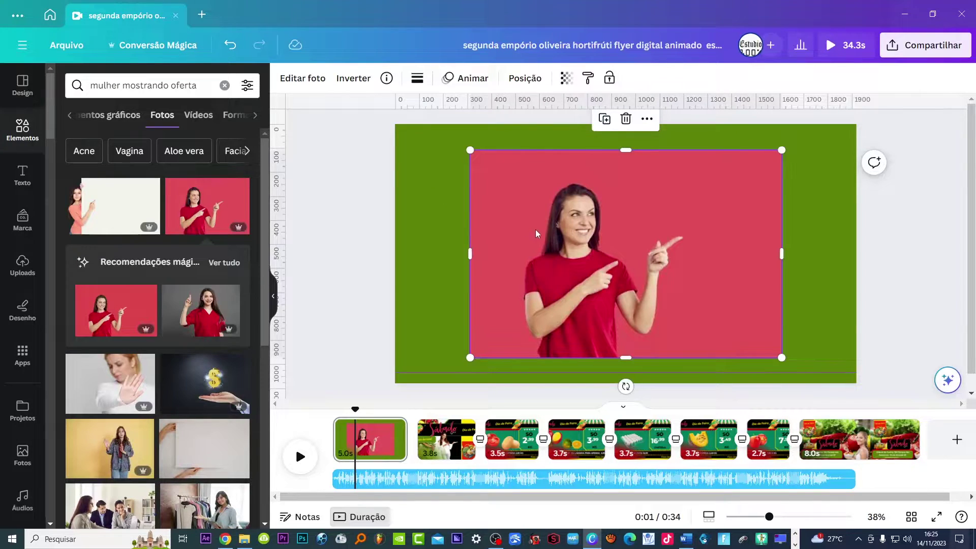
pyautogui.moveTo(562, 255); pyautogui.dragTo(590, 278)
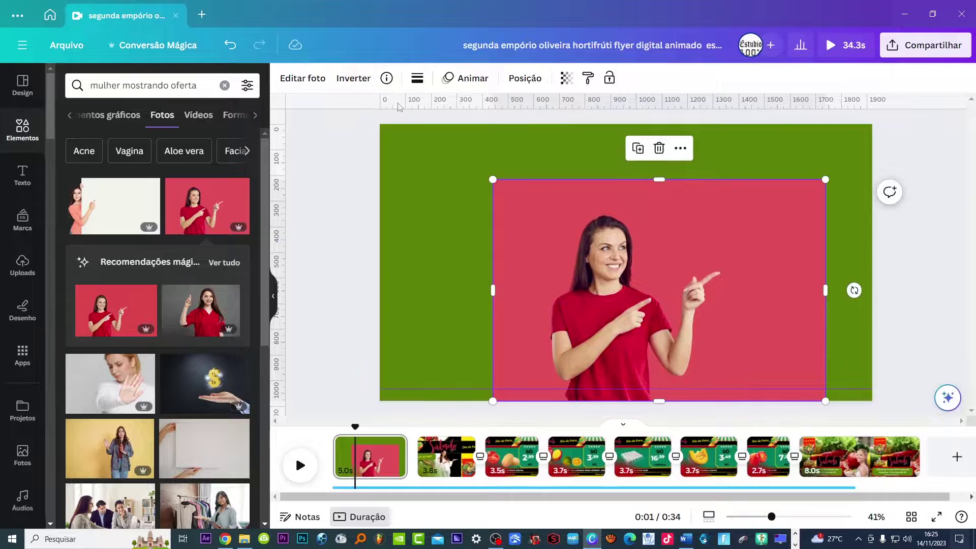
# - Remove the pink background from the red T-shirt woman's photo and shift her slightly to the right
pyautogui.click(312, 83)
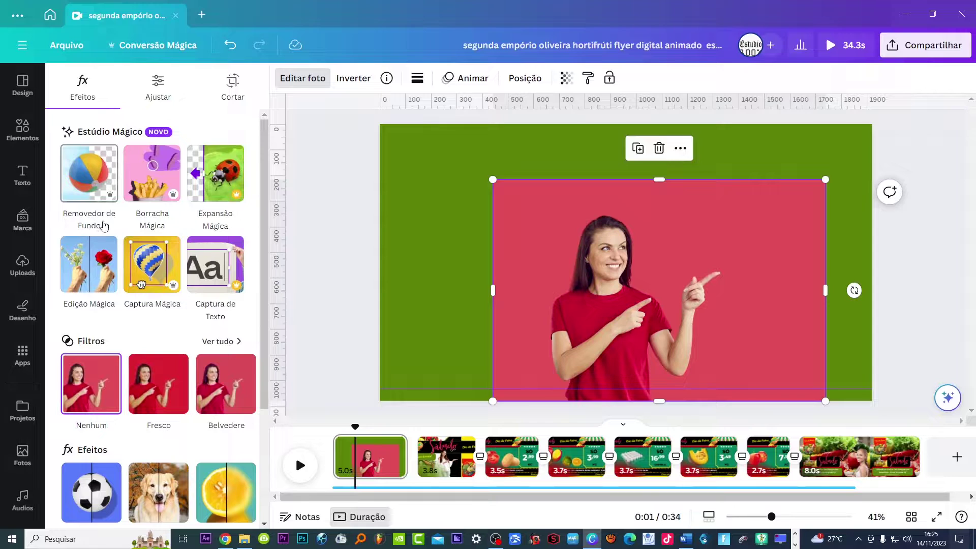
pyautogui.click(81, 171)
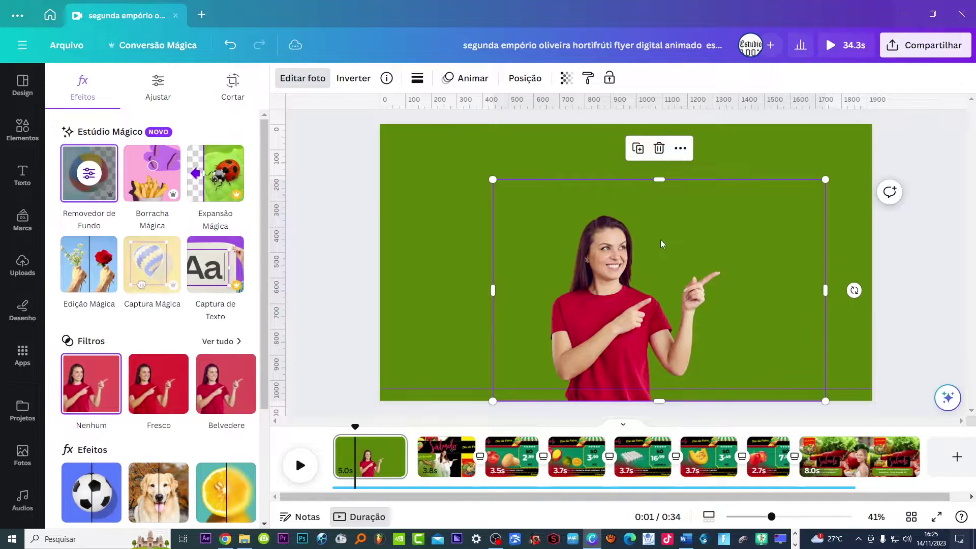
pyautogui.press('Escape')
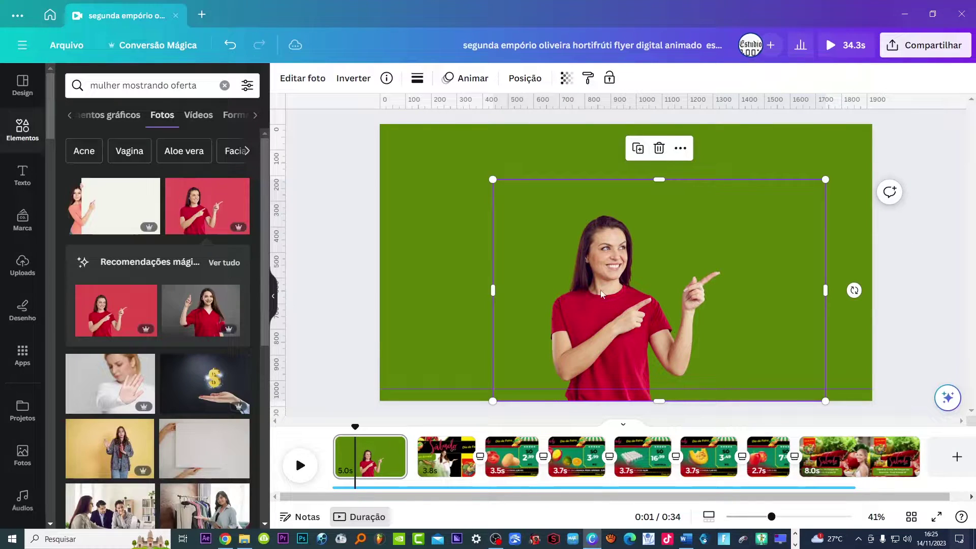
pyautogui.moveTo(603, 301); pyautogui.dragTo(611, 300)
pyautogui.click(363, 228)
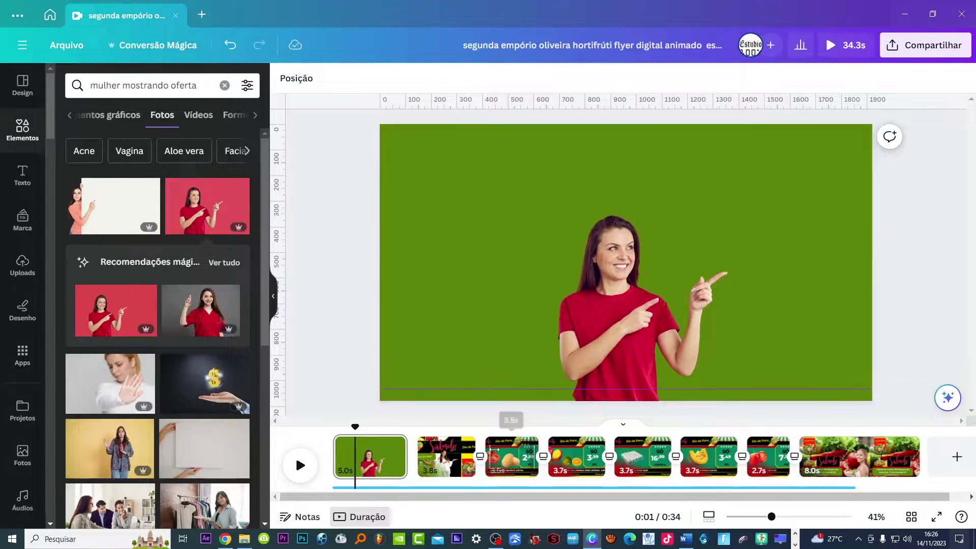
# - Check the Sábado page for reference, return to the green page and search the photo library for "cesta frutas"
pyautogui.click(441, 436)
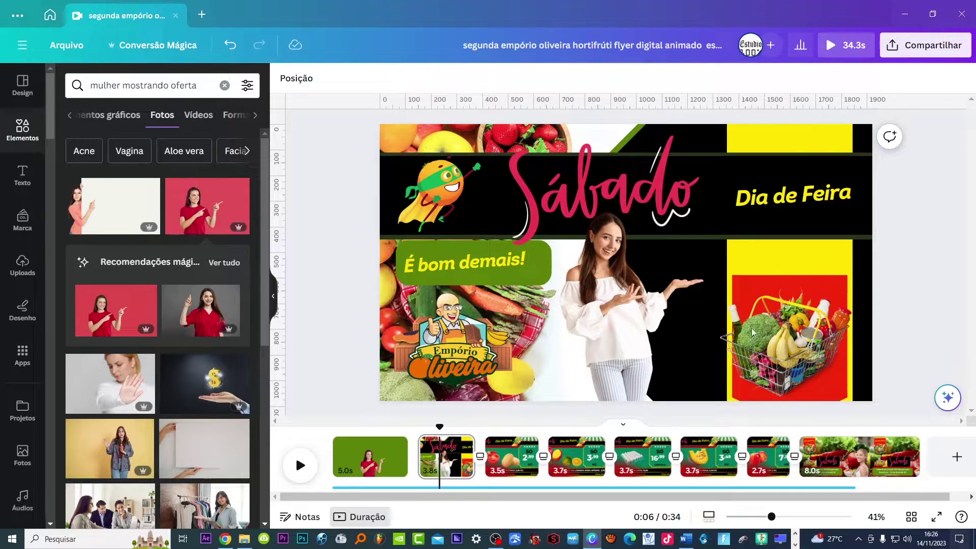
pyautogui.click(345, 432)
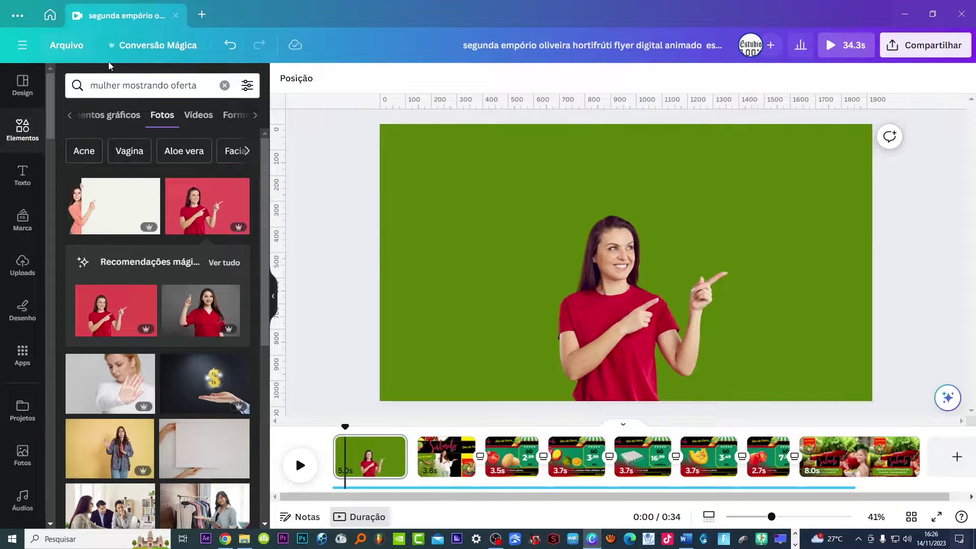
pyautogui.tripleClick(118, 83)
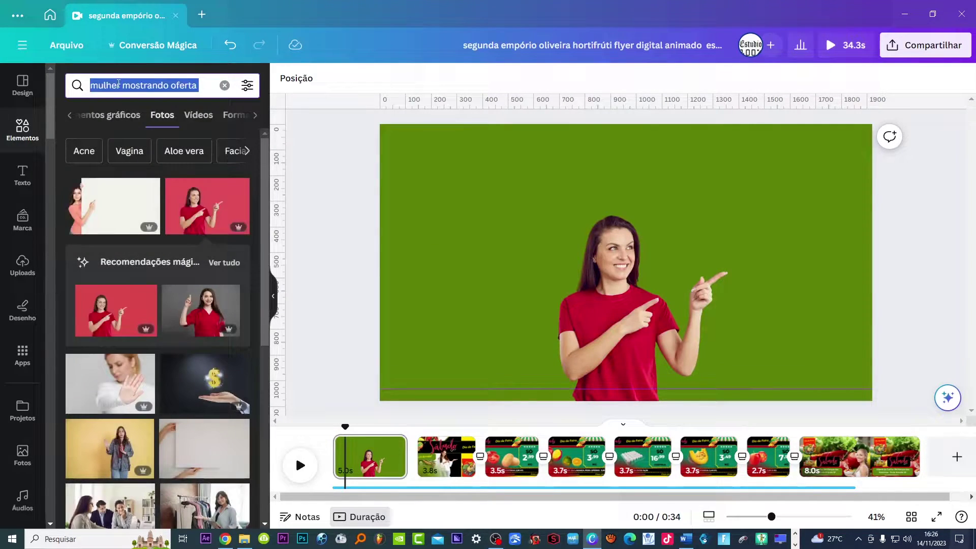
pyautogui.write('cesta')
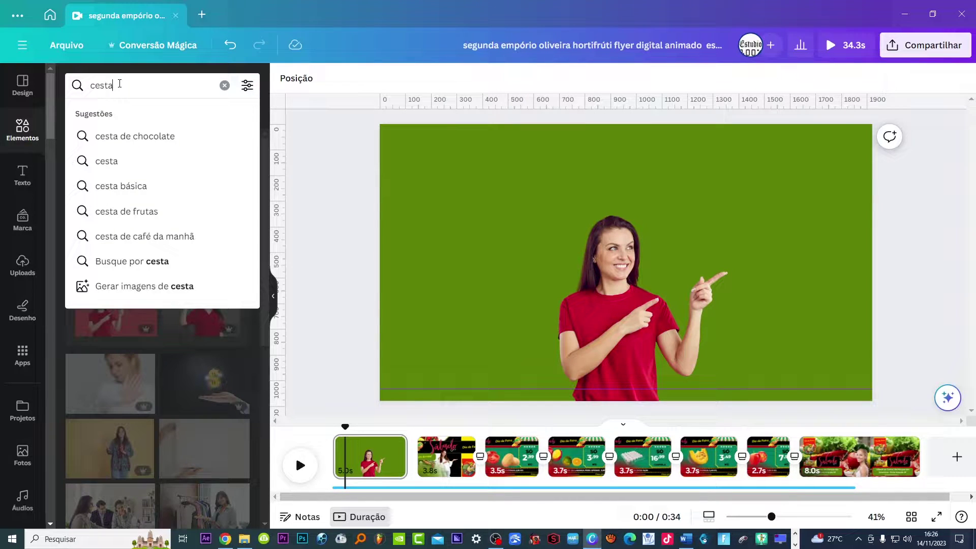
pyautogui.click(116, 160)
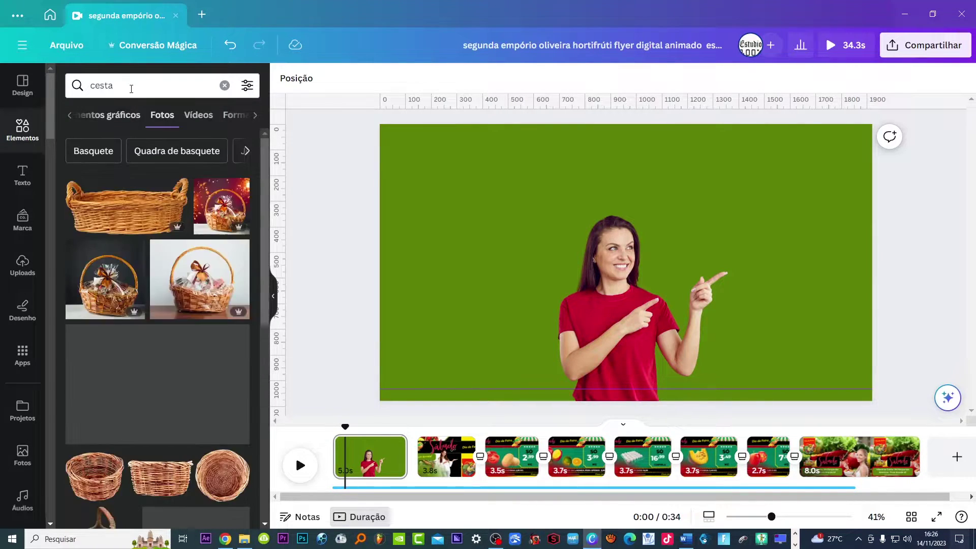
pyautogui.click(132, 87)
pyautogui.write('frutas')
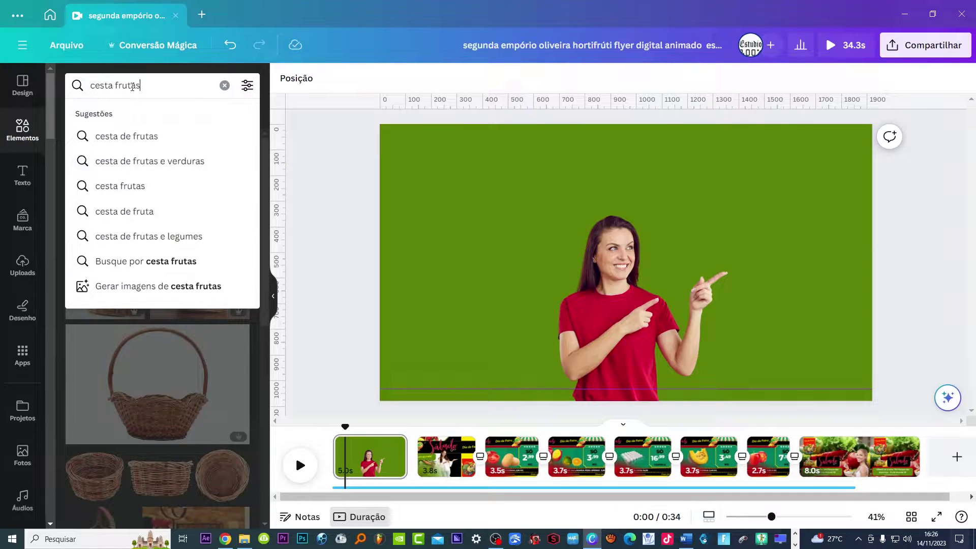
pyautogui.press('Return')
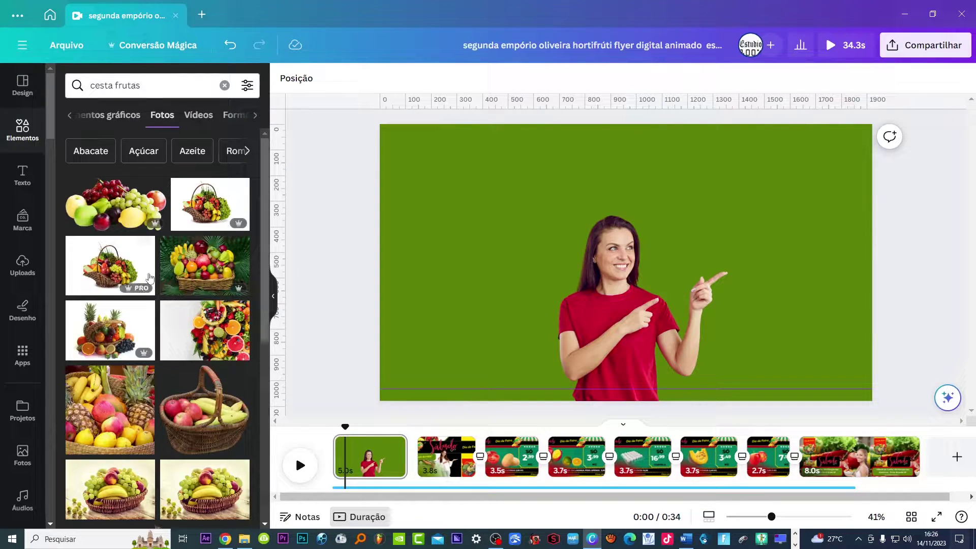
# - Insert the photo of the rectangular basket filled with vegetables on a white background
pyautogui.scroll(-3, 164, 249)
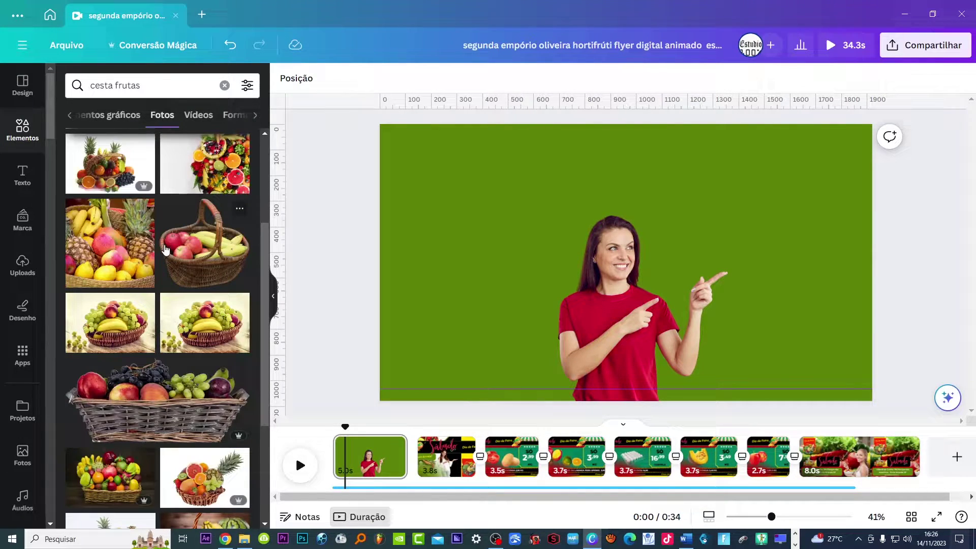
pyautogui.scroll(-4, 164, 248)
pyautogui.scroll(-3, 164, 248)
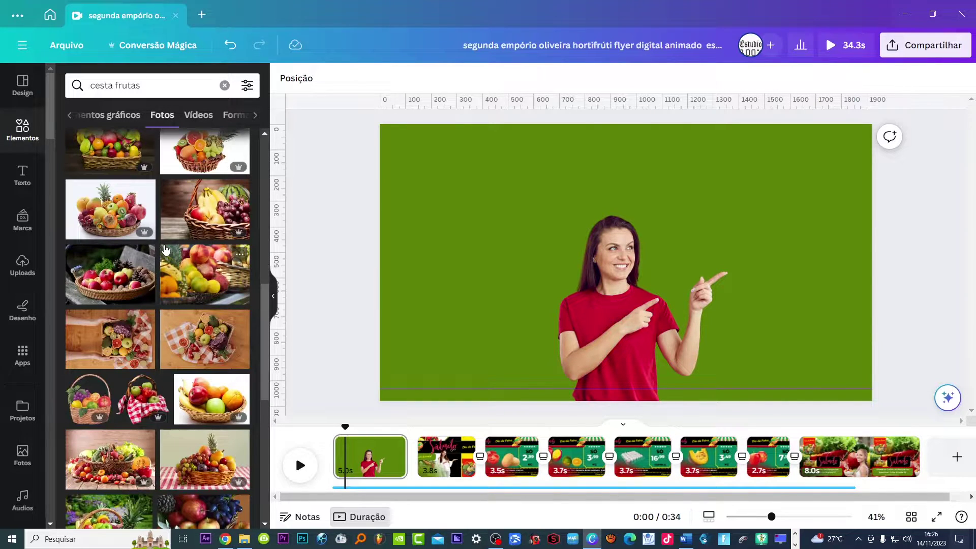
pyautogui.scroll(-3, 165, 248)
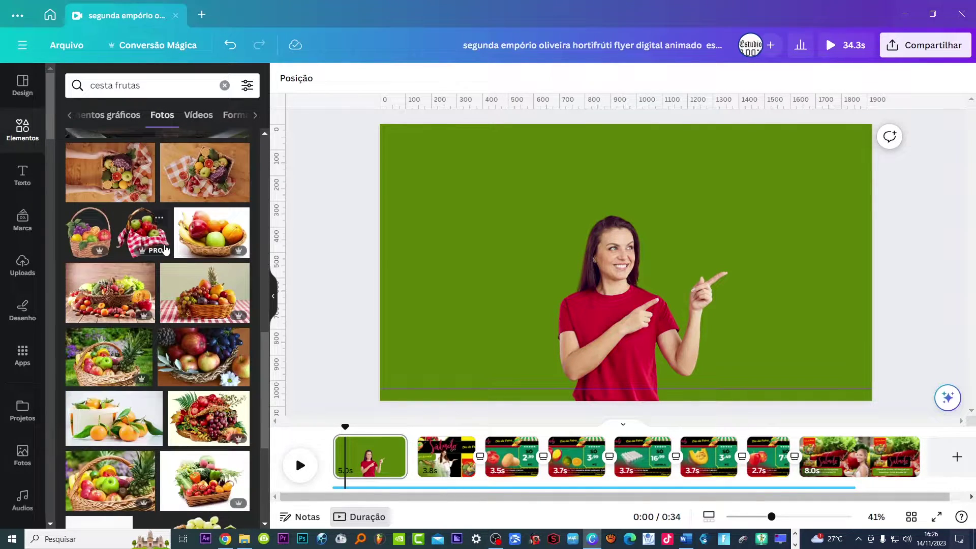
pyautogui.scroll(-3, 165, 248)
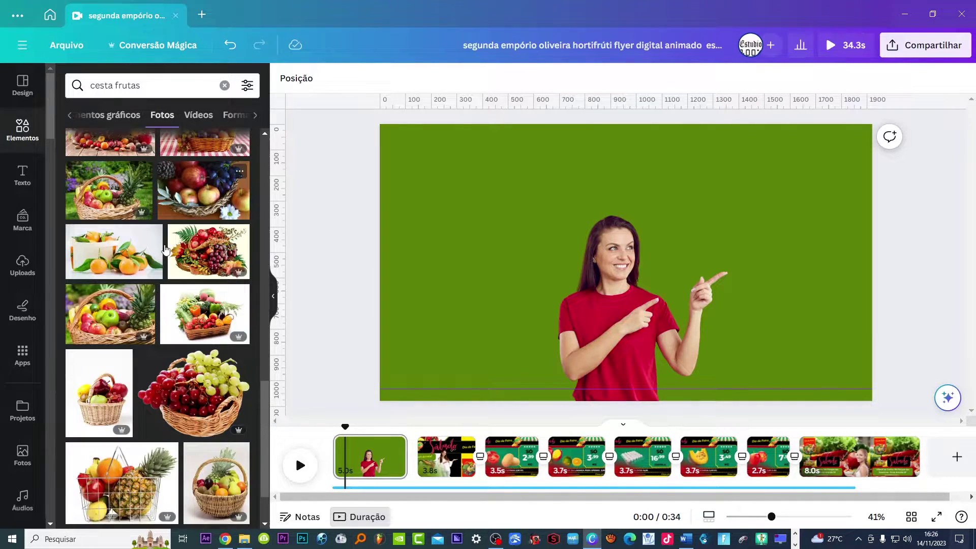
pyautogui.click(193, 325)
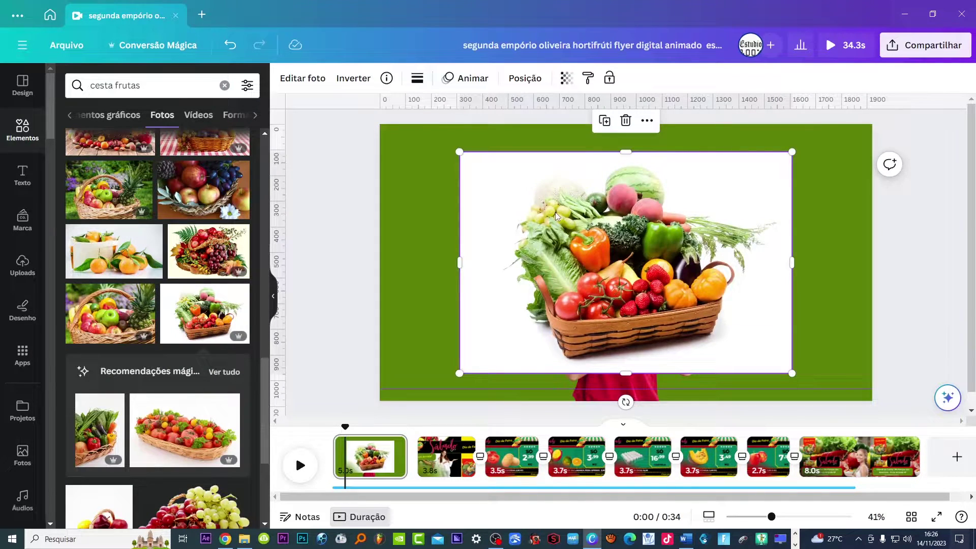
# - Insert the photo of the small wicker fruit basket with a handle and place it on the page's right side
pyautogui.scroll(-3, 142, 340)
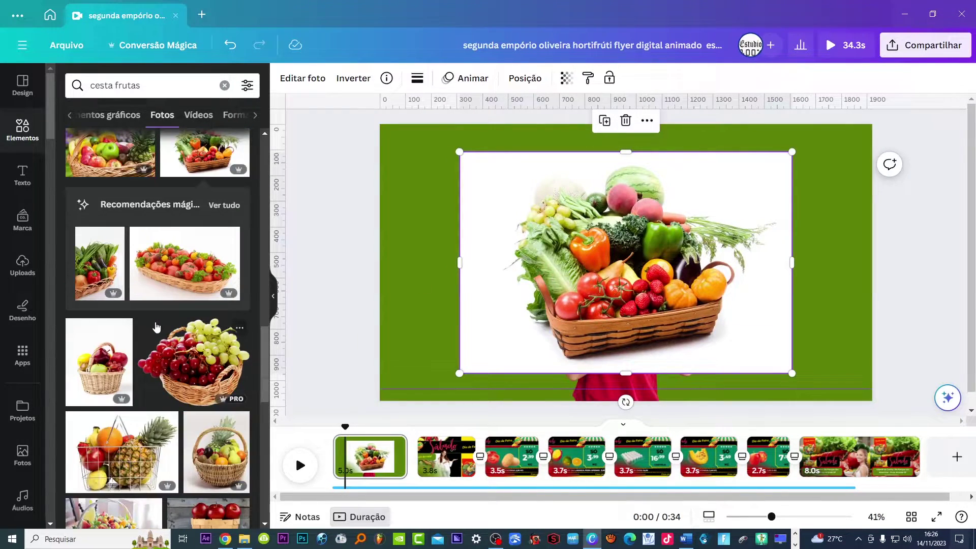
pyautogui.click(108, 358)
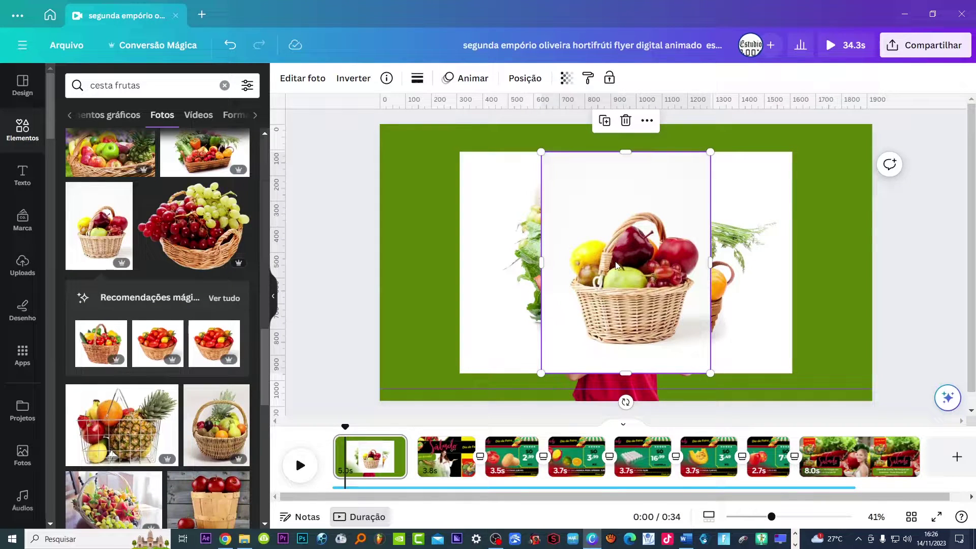
pyautogui.moveTo(616, 264); pyautogui.dragTo(750, 279)
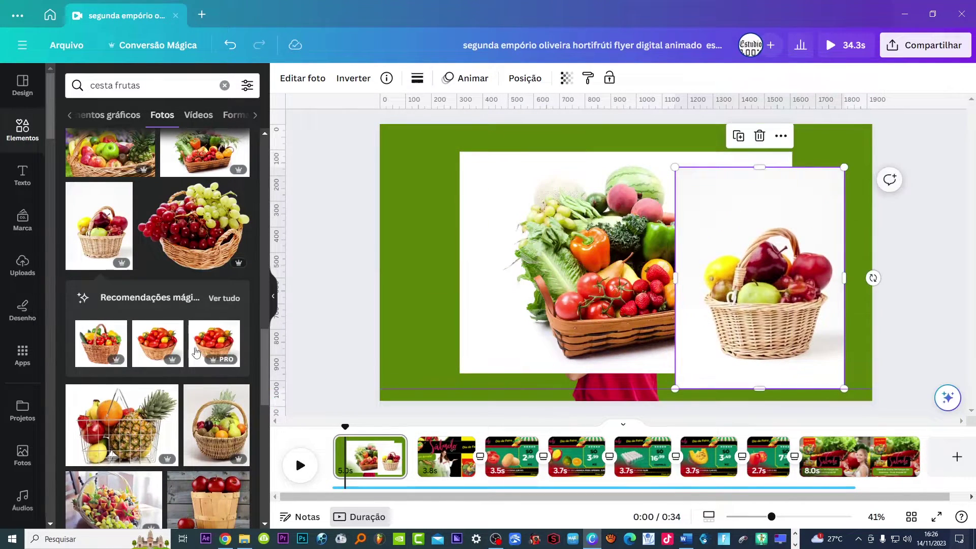
# - Raise the wicker fruit basket photo slightly and remove its background
pyautogui.scroll(-6, 152, 336)
pyautogui.scroll(-6, 151, 333)
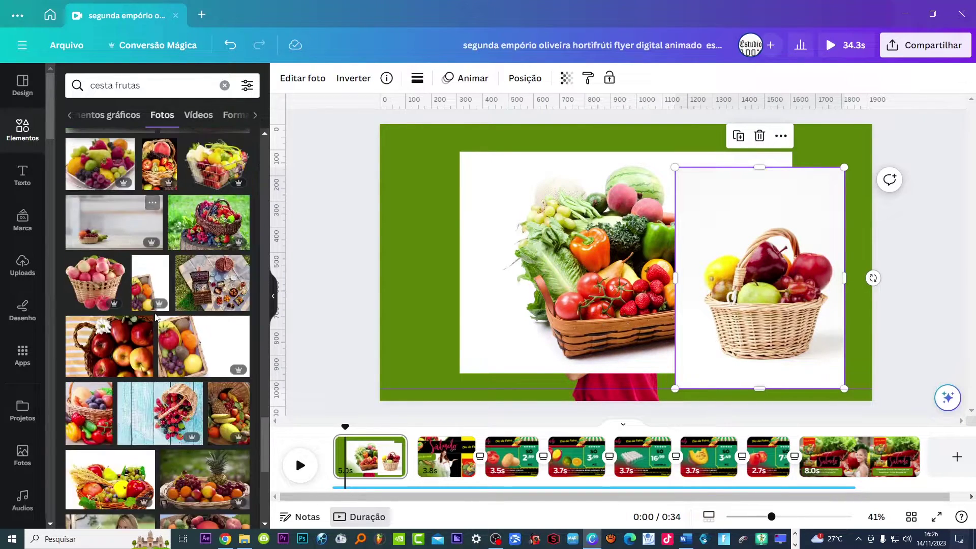
pyautogui.scroll(-5, 156, 317)
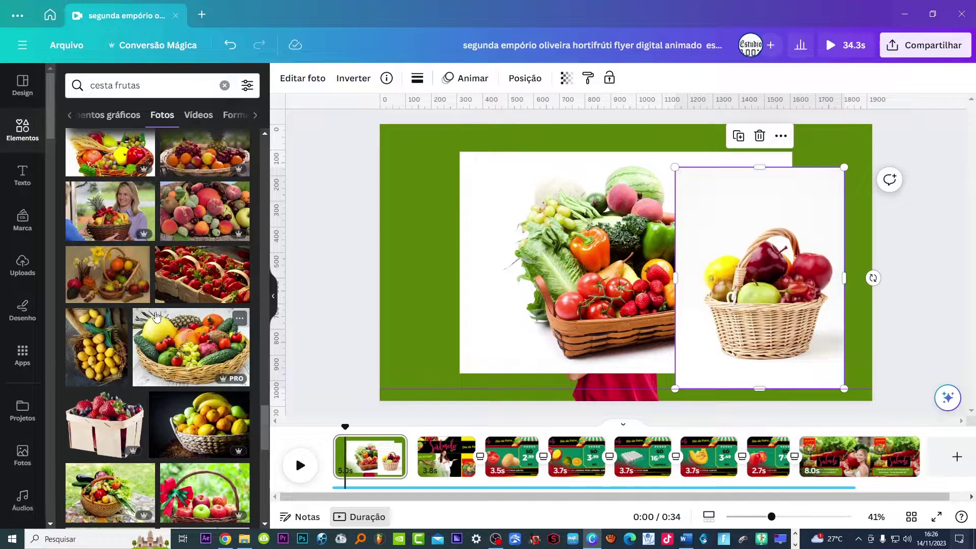
pyautogui.moveTo(727, 265)
pyautogui.mouseDown()
pyautogui.moveTo(688, 265)
pyautogui.moveTo(852, 264)
pyautogui.moveTo(730, 250)
pyautogui.mouseUp()
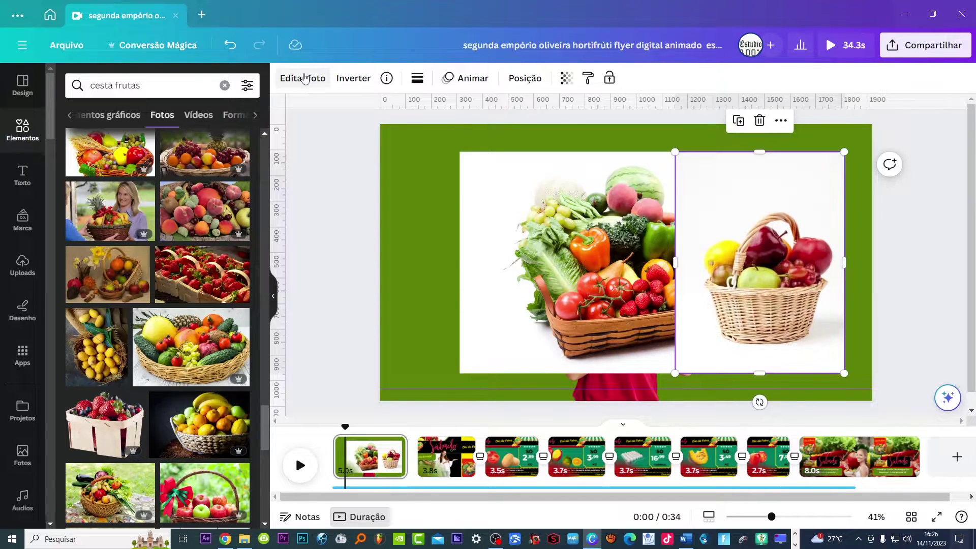
pyautogui.click(307, 76)
pyautogui.click(95, 169)
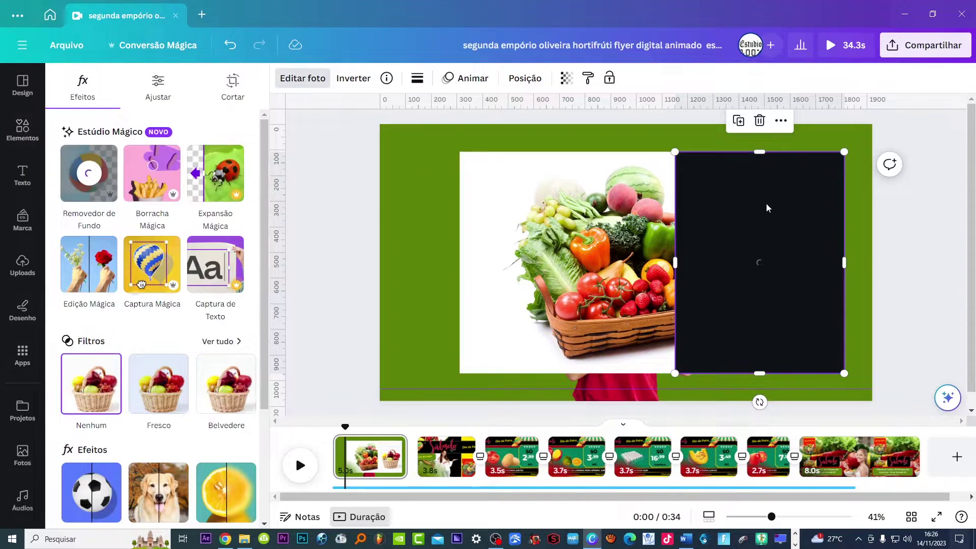
# - Delete the vegetable basket photo, then shrink the fruit basket and place it in the page's upper right corner, above the pointing hand
pyautogui.click(555, 236)
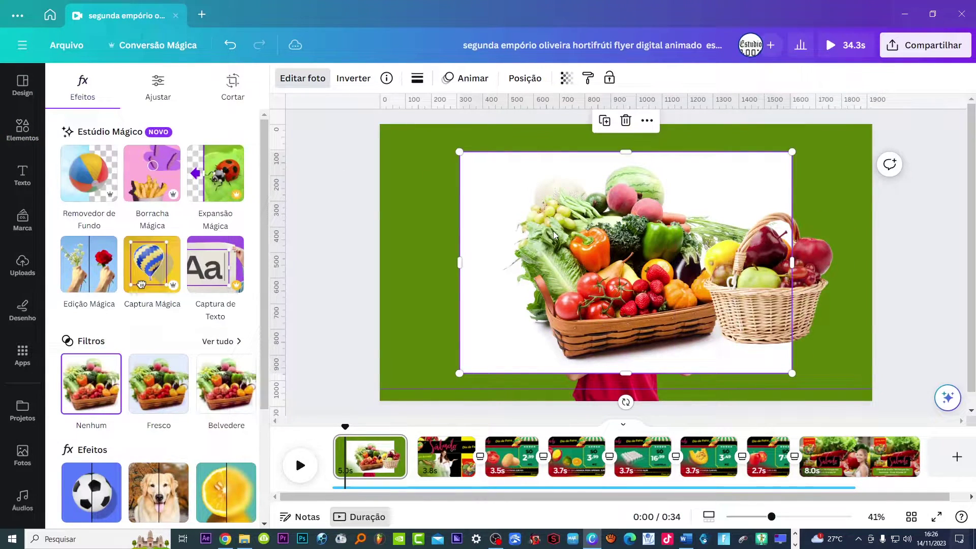
pyautogui.press('Delete')
pyautogui.moveTo(747, 286); pyautogui.dragTo(777, 223)
pyautogui.moveTo(702, 311); pyautogui.dragTo(751, 246)
pyautogui.moveTo(821, 209)
pyautogui.mouseDown()
pyautogui.moveTo(805, 207)
pyautogui.moveTo(808, 216)
pyautogui.mouseUp()
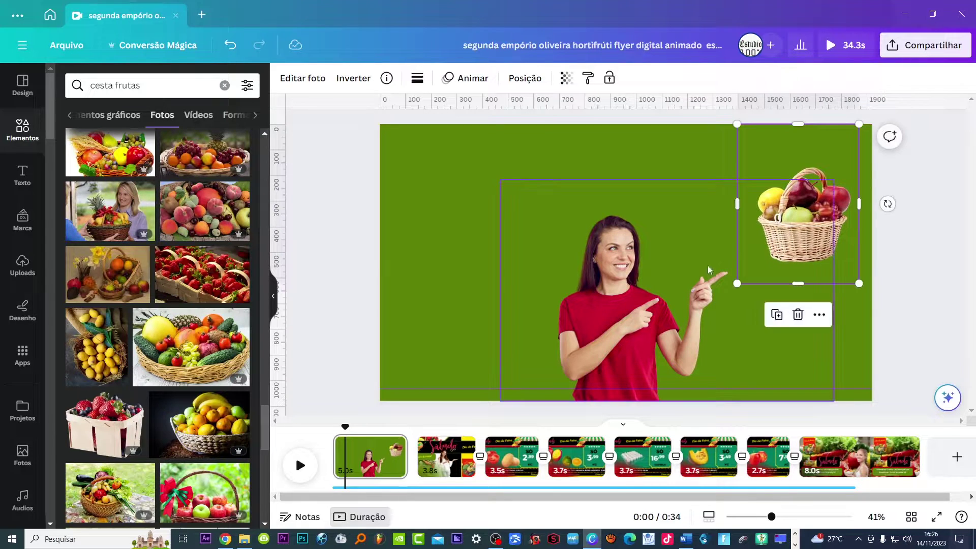
# - Copy the Empório Oliveira logo from the Sábado page into the lower left corner of the green page
pyautogui.click(451, 436)
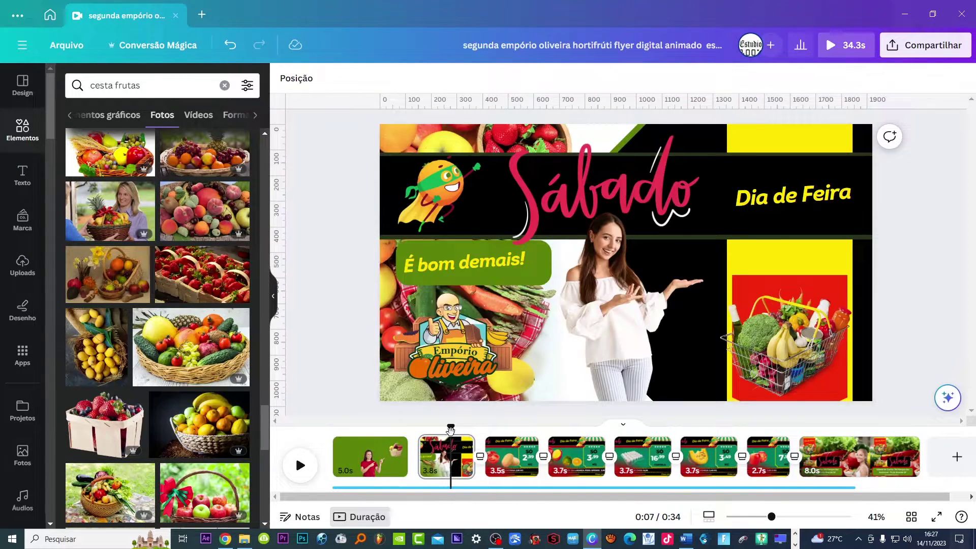
pyautogui.click(793, 336)
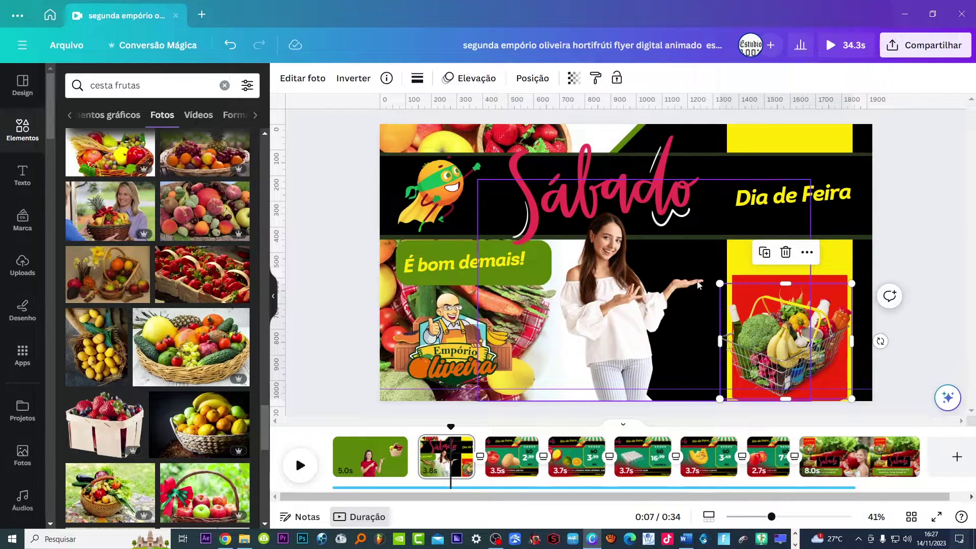
pyautogui.click(503, 295)
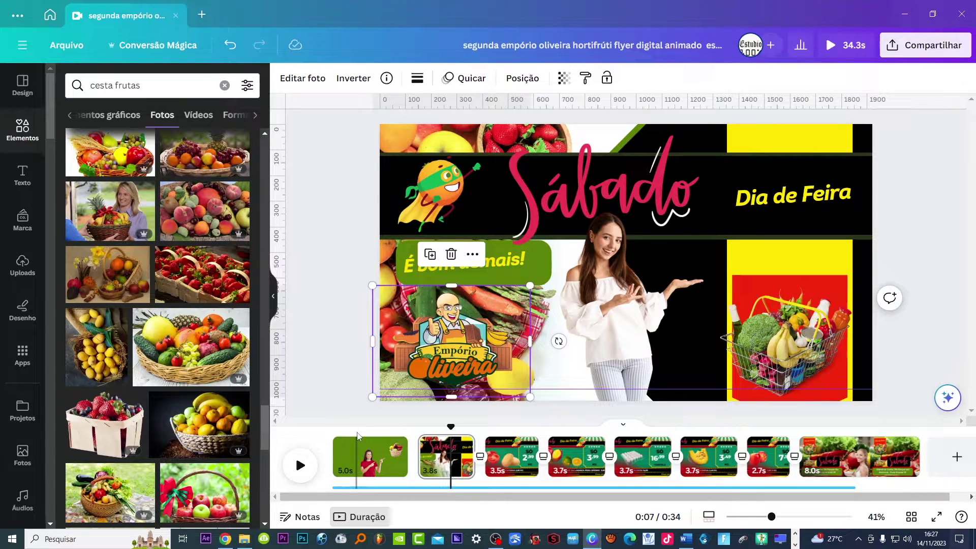
pyautogui.click(357, 455)
pyautogui.hotkey('ctrl', 'v')
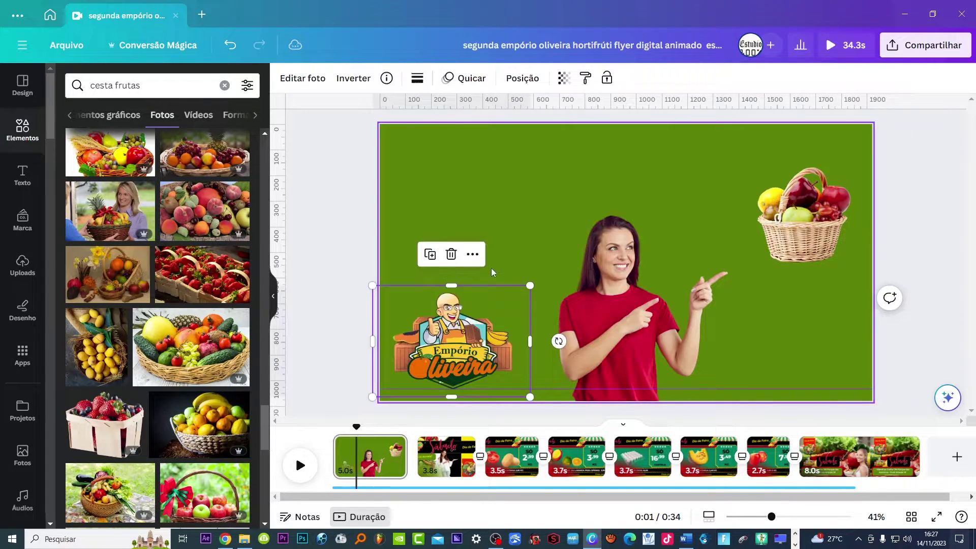
# - Shrink the Empório Oliveira logo and set it slightly higher in the lower left area of the green page
pyautogui.moveTo(530, 286); pyautogui.dragTo(495, 310)
pyautogui.moveTo(449, 358); pyautogui.dragTo(454, 338)
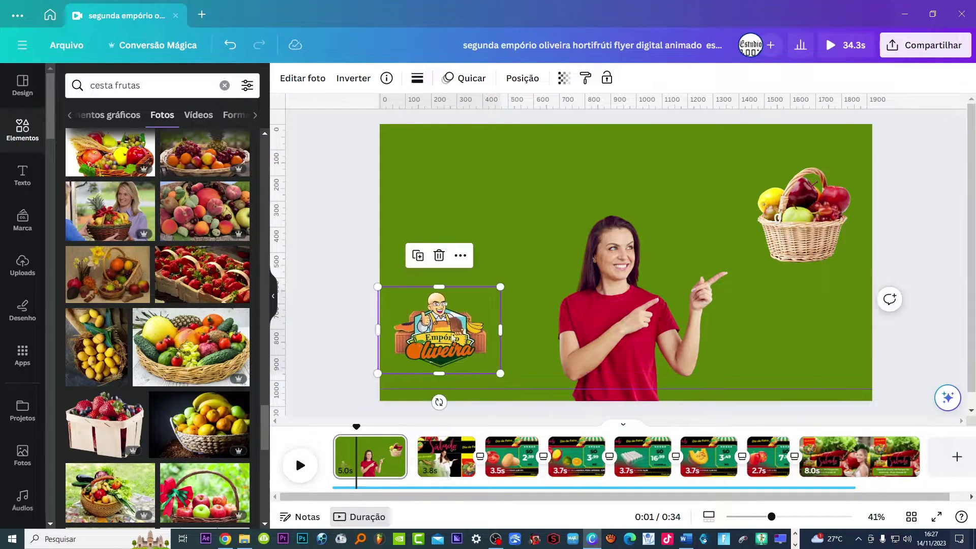
# - Compare the Sábado page with the green opening page and play the opening page from its start
pyautogui.click(432, 429)
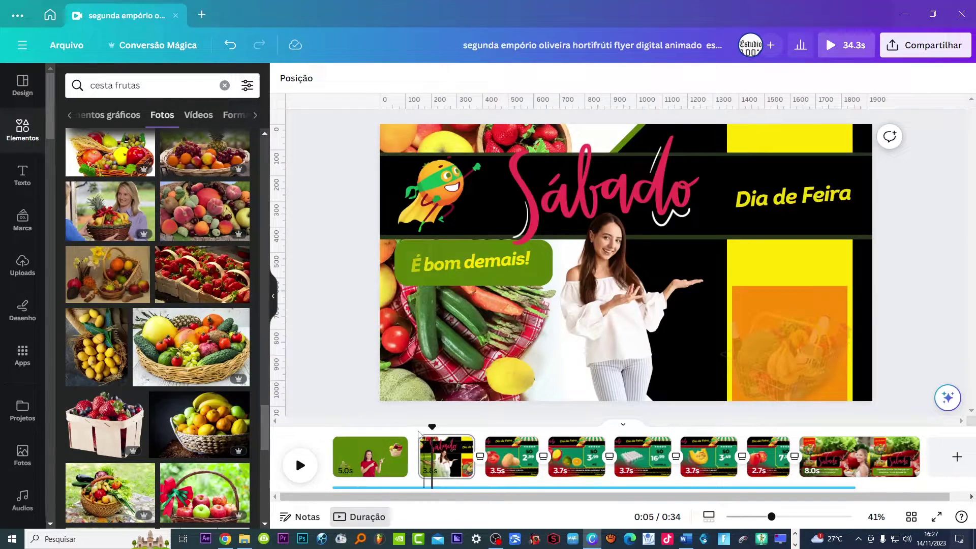
pyautogui.click(366, 430)
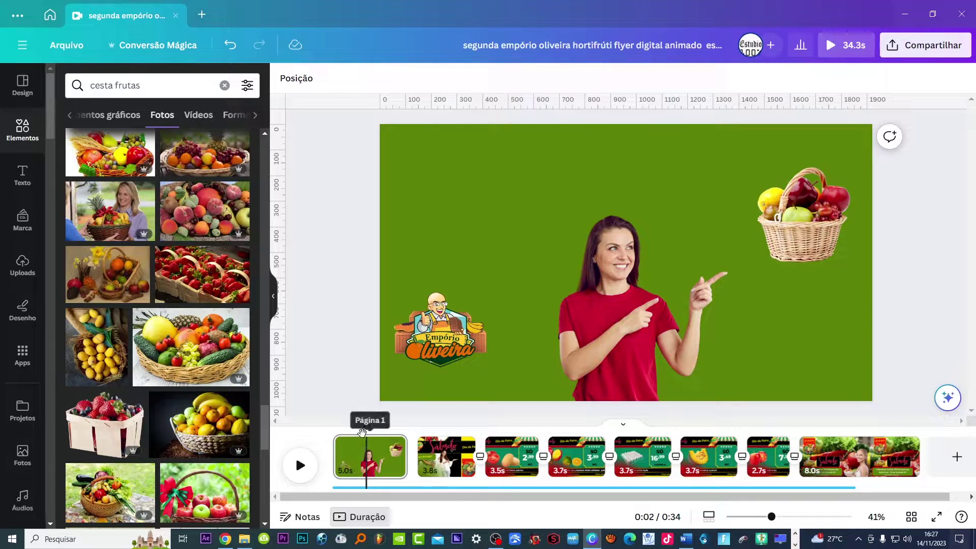
pyautogui.moveTo(366, 430); pyautogui.dragTo(315, 437)
pyautogui.click(301, 465)
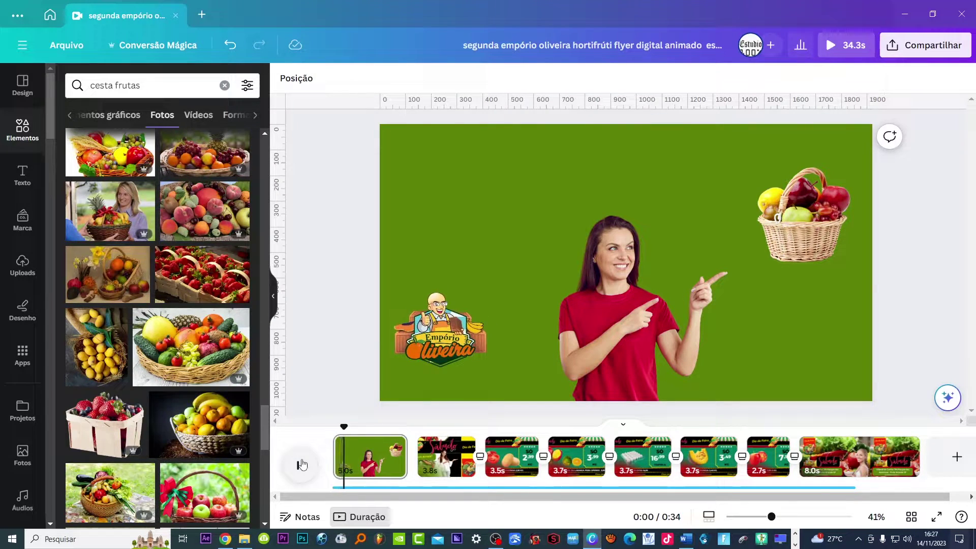
pyautogui.click(301, 464)
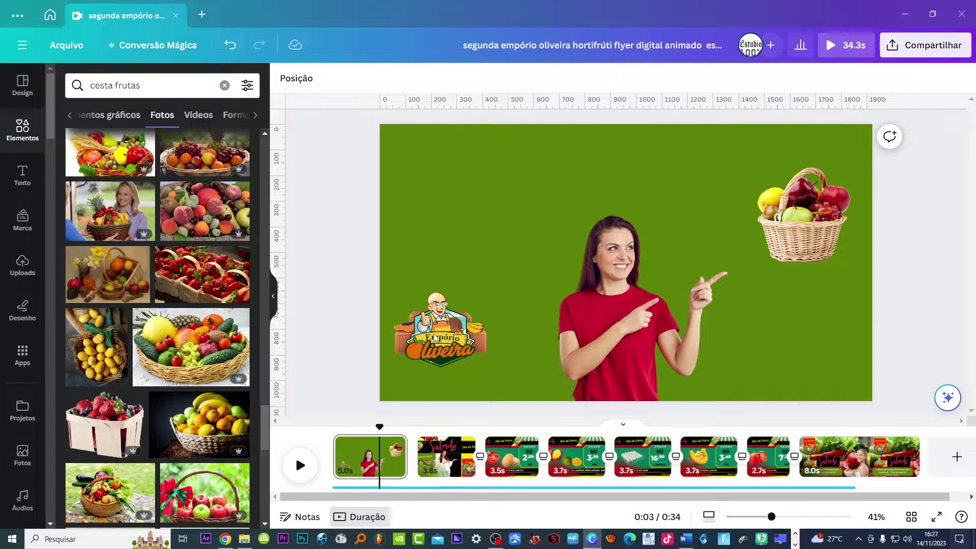
# - Search the elements for "ofertas" and examine the offer badges among the photos and graphics
pyautogui.click(109, 86)
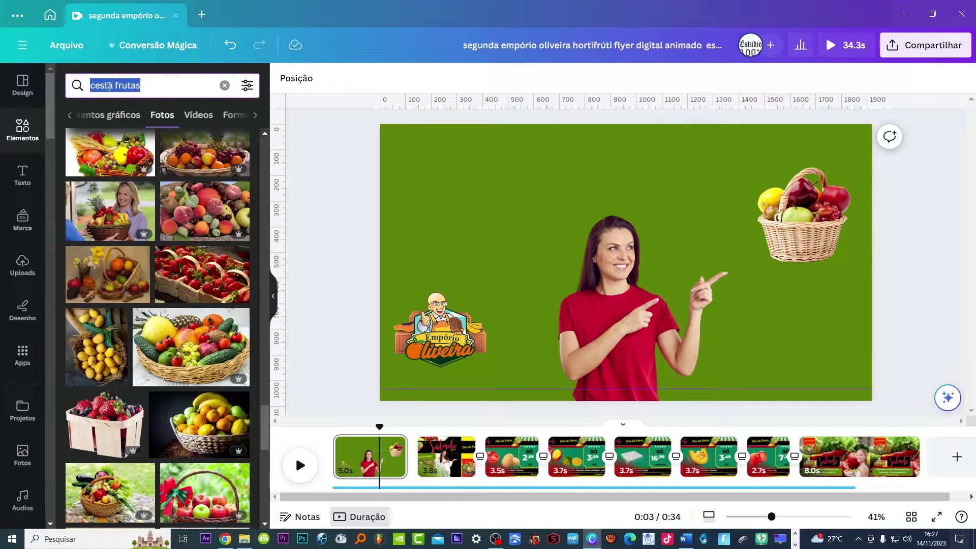
pyautogui.write('ofertas')
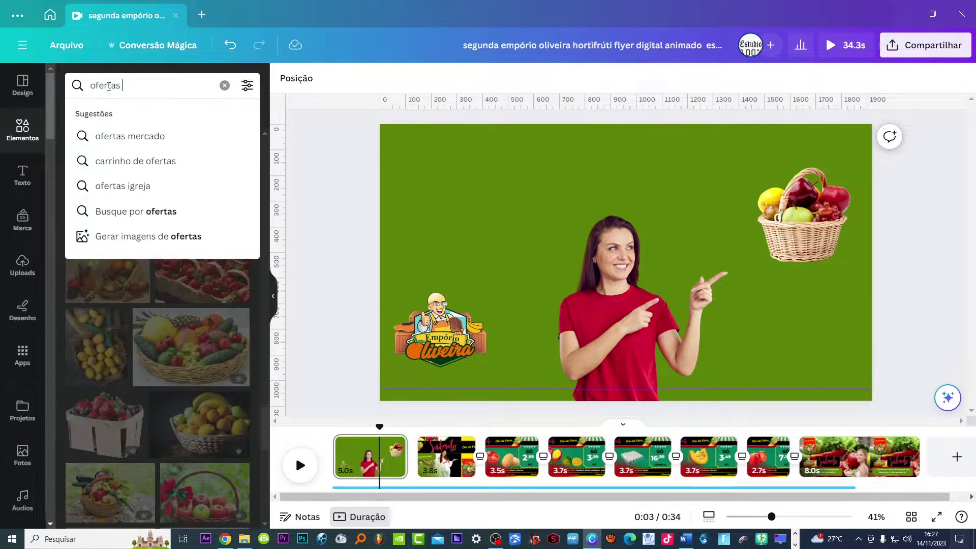
pyautogui.press('Return')
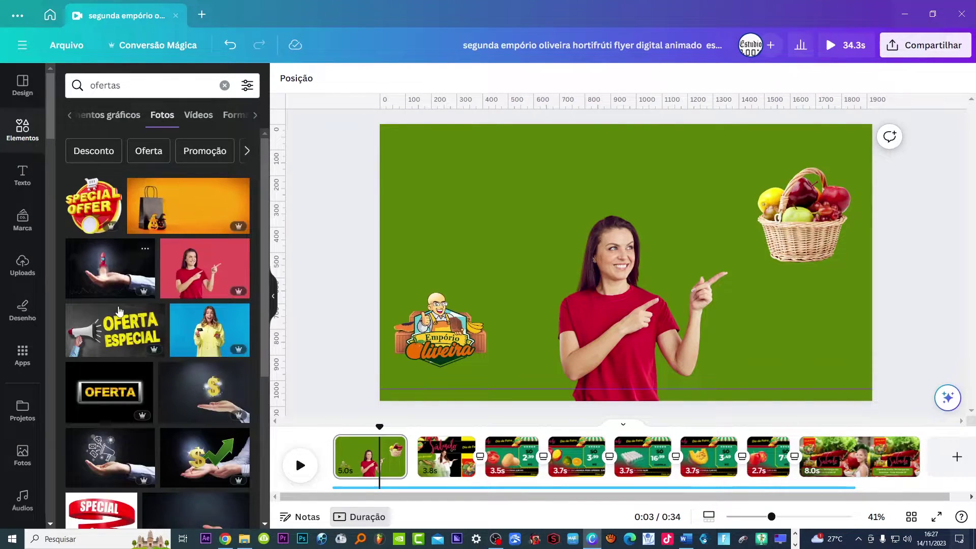
pyautogui.scroll(-5, 139, 300)
pyautogui.scroll(5, 139, 300)
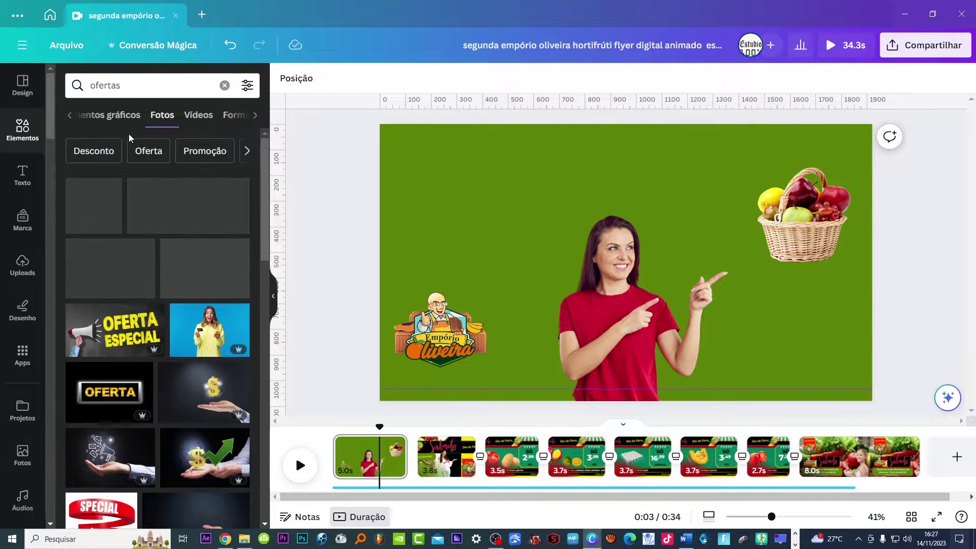
pyautogui.click(113, 116)
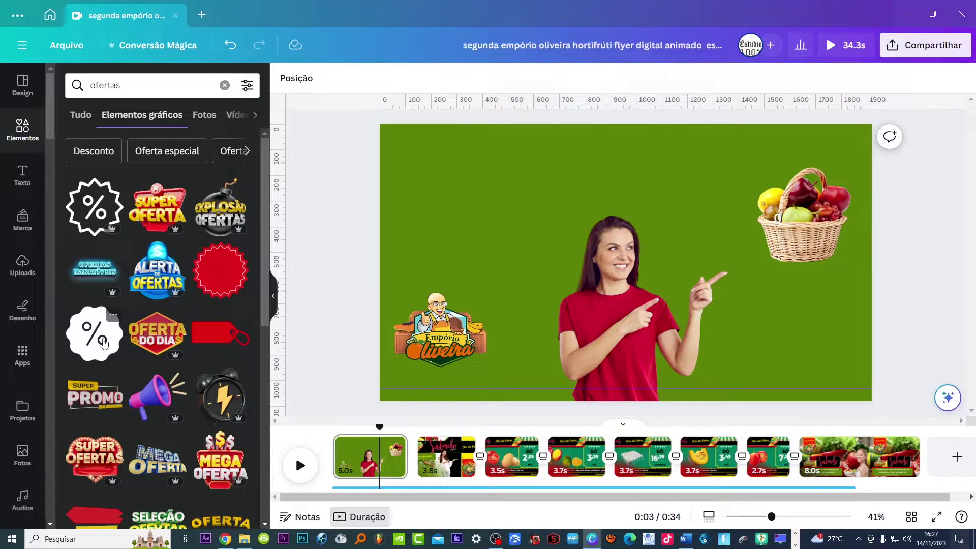
pyautogui.scroll(-2, 112, 351)
pyautogui.scroll(-2, 124, 347)
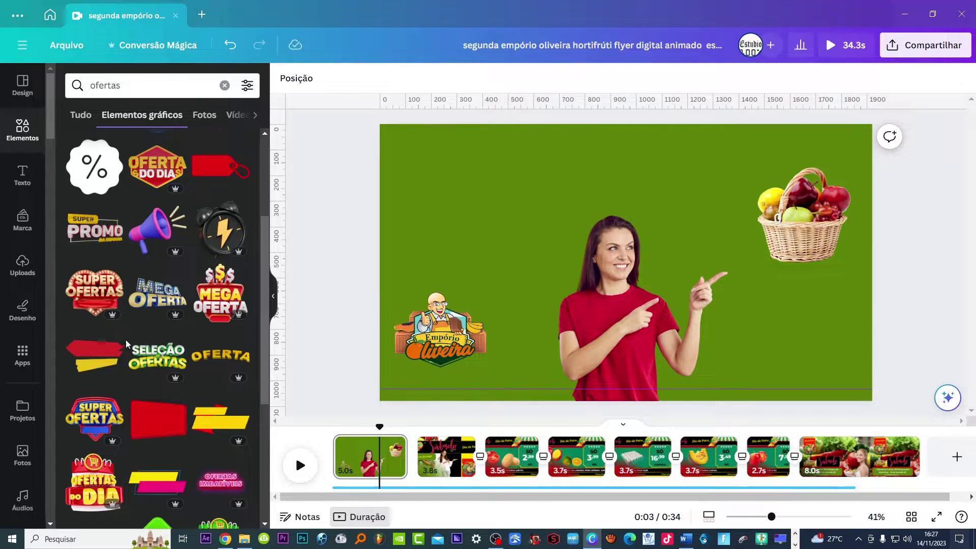
pyautogui.scroll(-2, 127, 340)
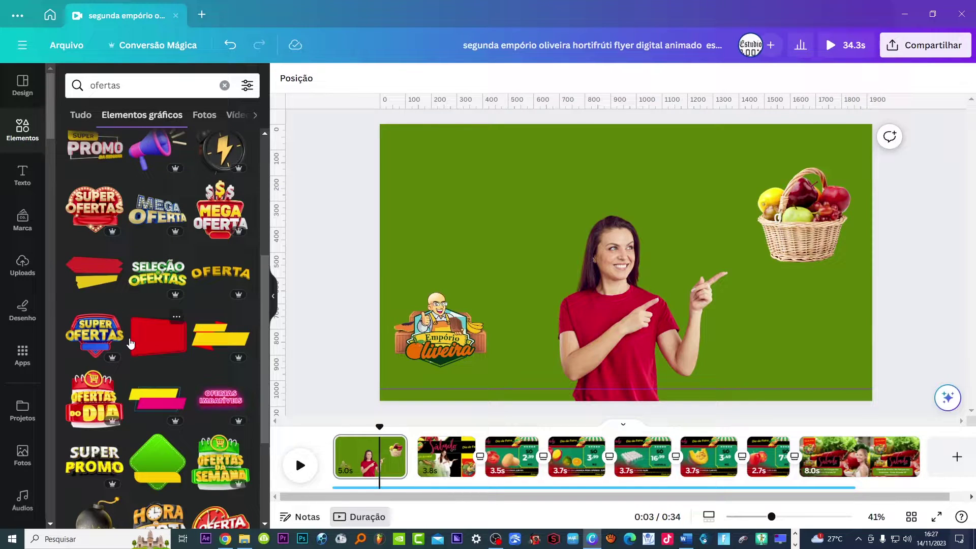
pyautogui.scroll(-2, 131, 343)
pyautogui.scroll(4, 187, 313)
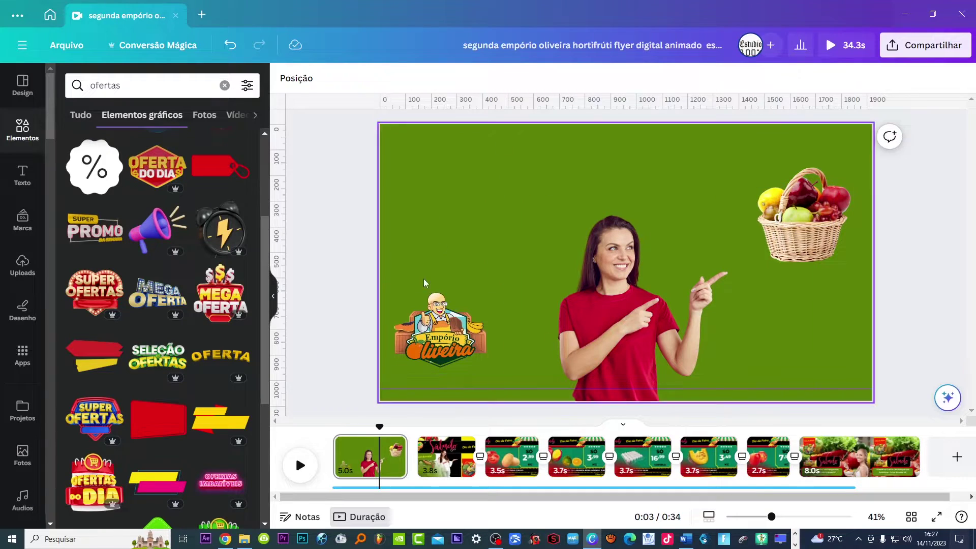
# - Replay the green opening page from the beginning to check its animation
pyautogui.moveTo(379, 426); pyautogui.dragTo(338, 426)
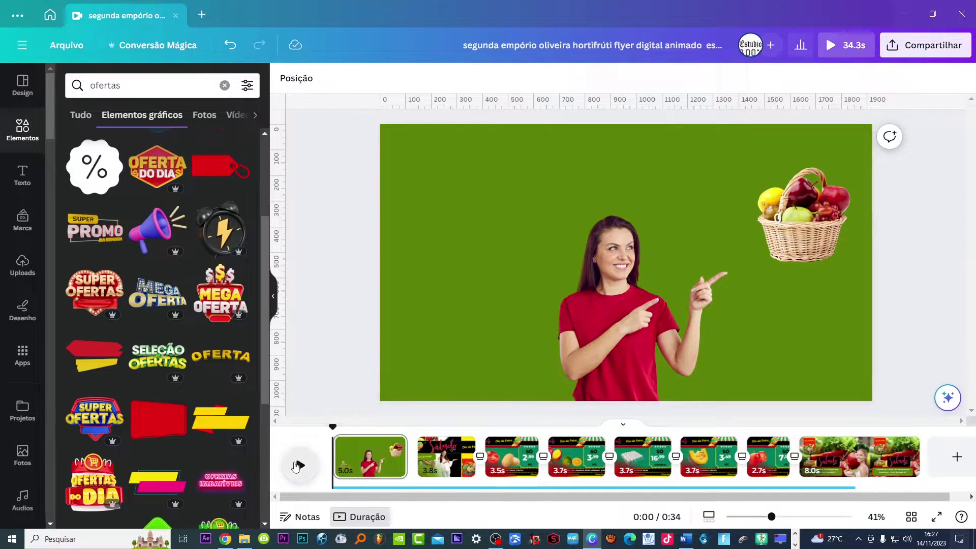
pyautogui.click(299, 465)
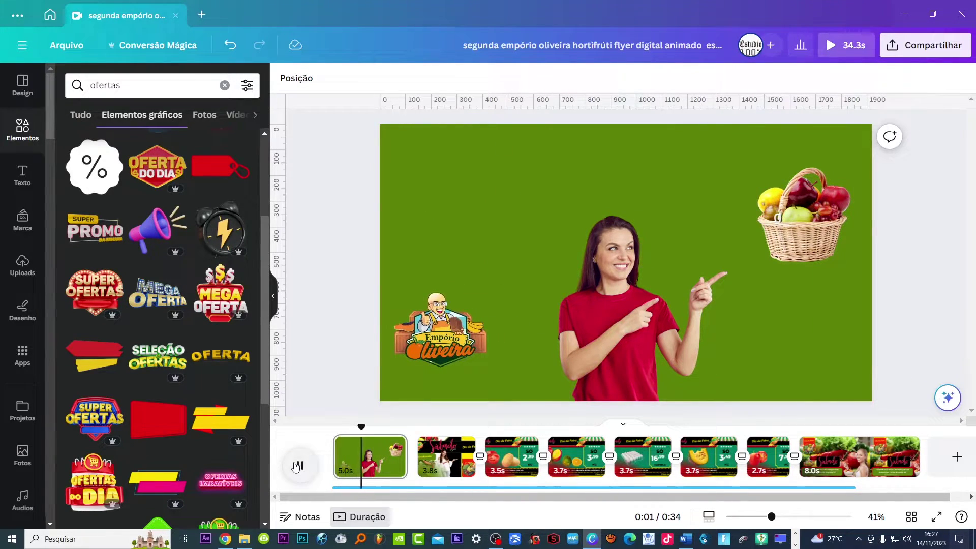
pyautogui.click(298, 465)
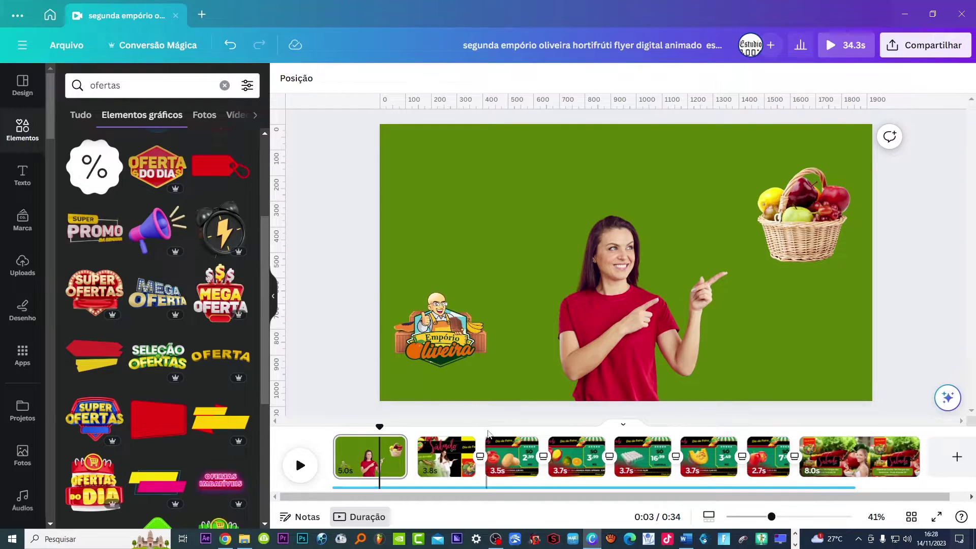
# - Inspect the striped awning on the tomato and potato page and search the graphics for "hortfruti"
pyautogui.click(508, 455)
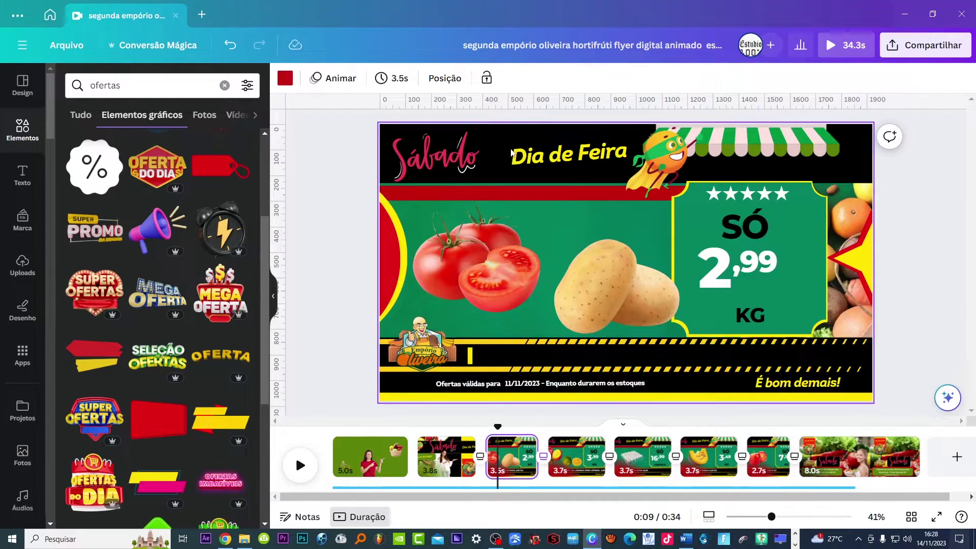
pyautogui.click(735, 149)
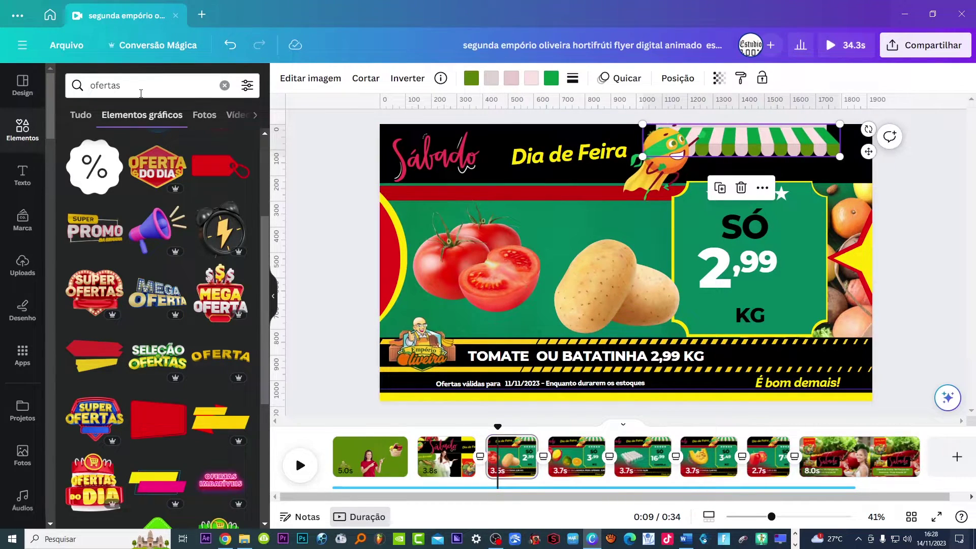
pyautogui.moveTo(142, 88); pyautogui.dragTo(96, 87)
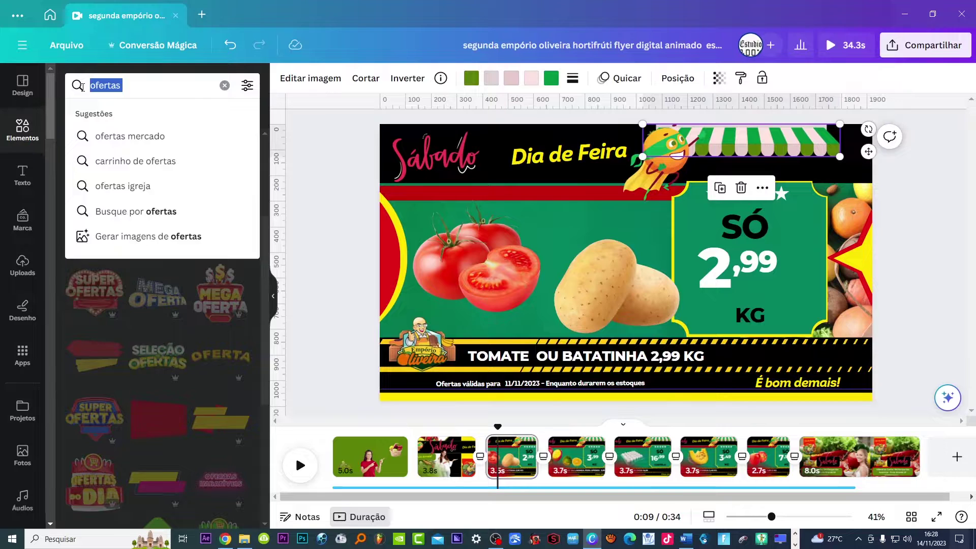
pyautogui.press('BackSpace')
pyautogui.write('hort')
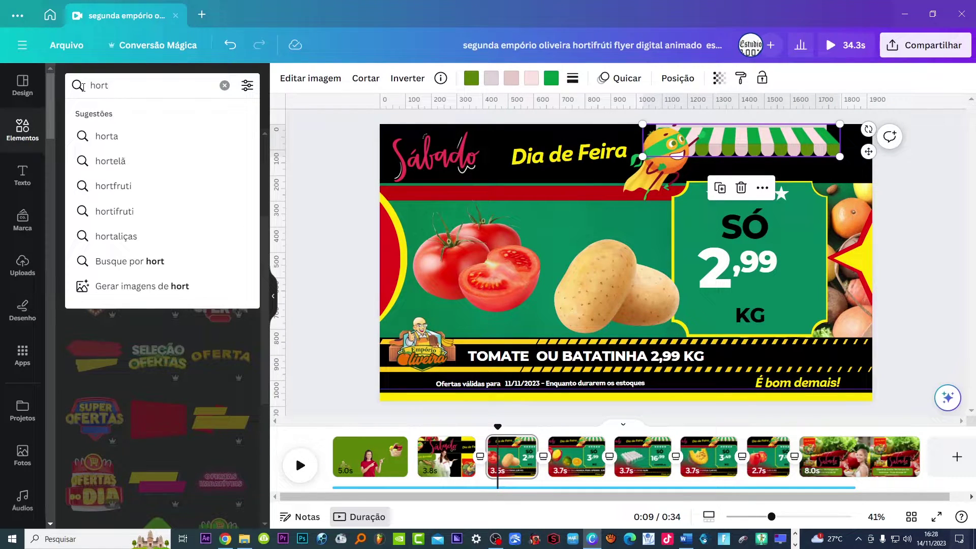
pyautogui.write('frut')
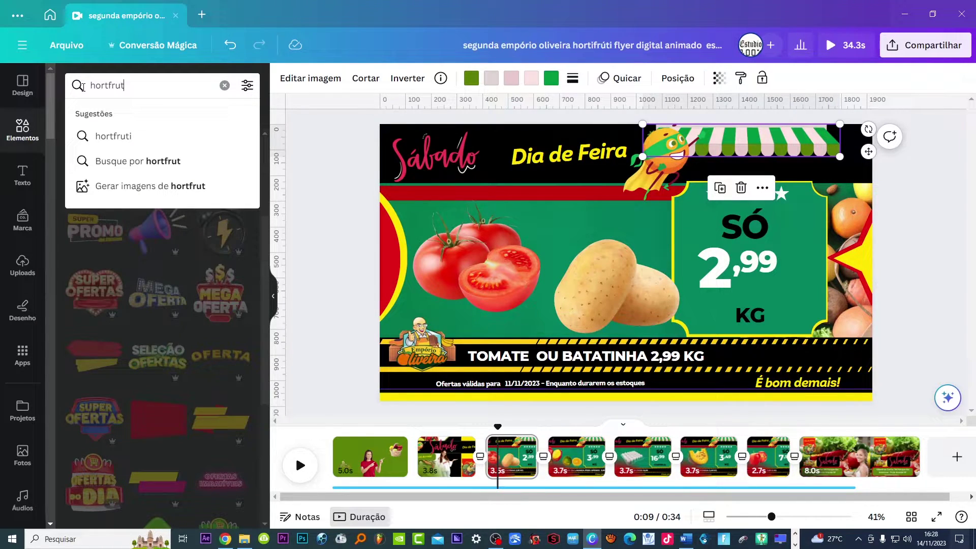
pyautogui.click(127, 136)
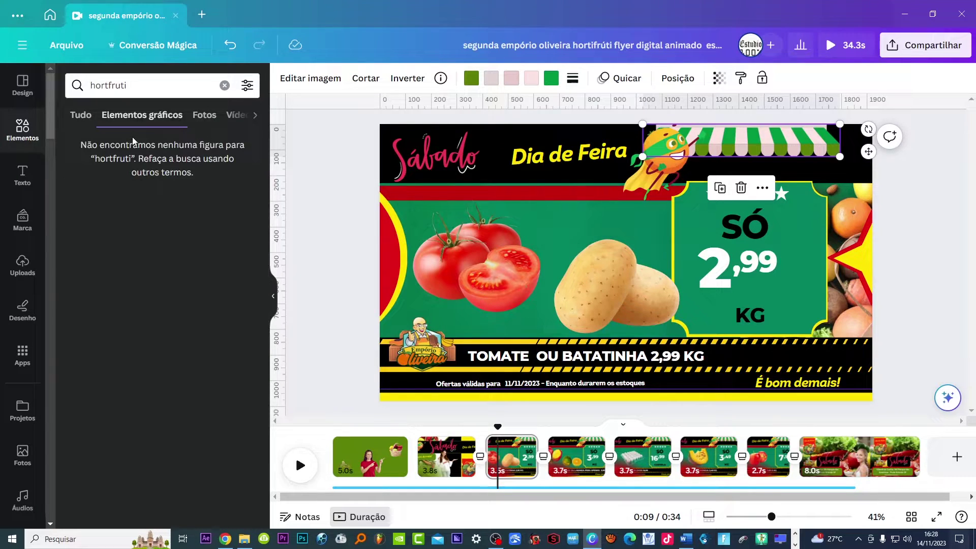
# - Try the "hortfruti" search again among the graphics and across all element types
pyautogui.click(80, 115)
pyautogui.click(144, 86)
pyautogui.doubleClick(145, 88)
pyautogui.click(145, 89)
pyautogui.press('BackSpace')
pyautogui.press('BackSpace')
pyautogui.press('BackSpace')
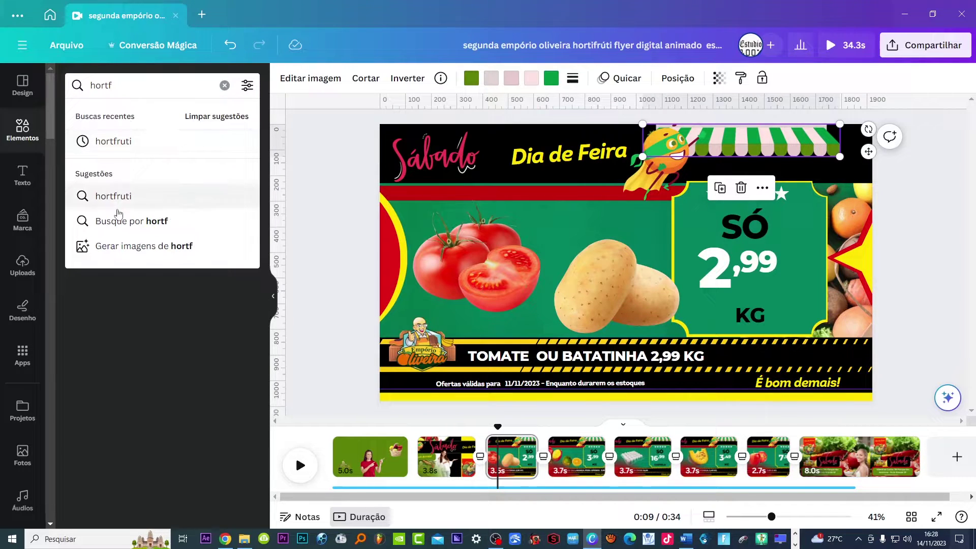
pyautogui.press('BackSpace')
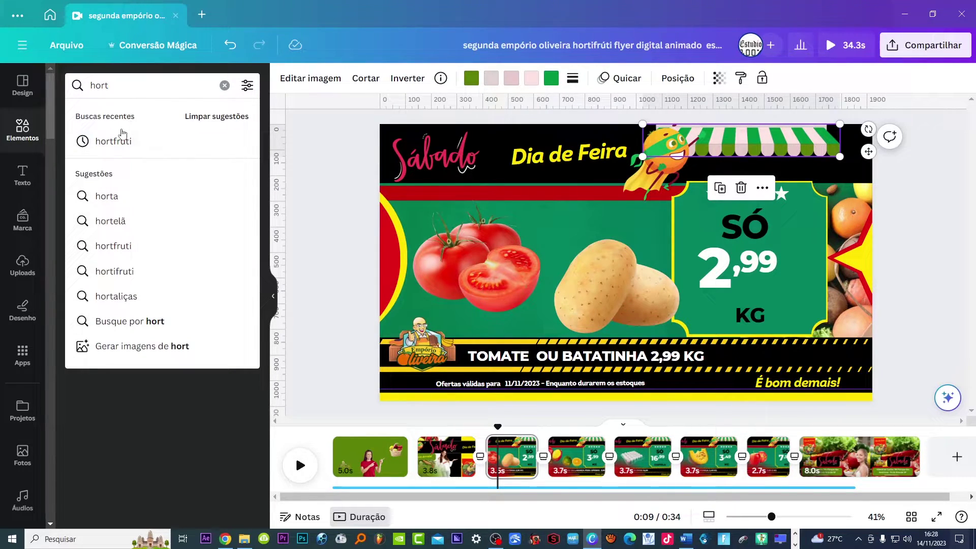
pyautogui.click(122, 133)
pyautogui.click(118, 118)
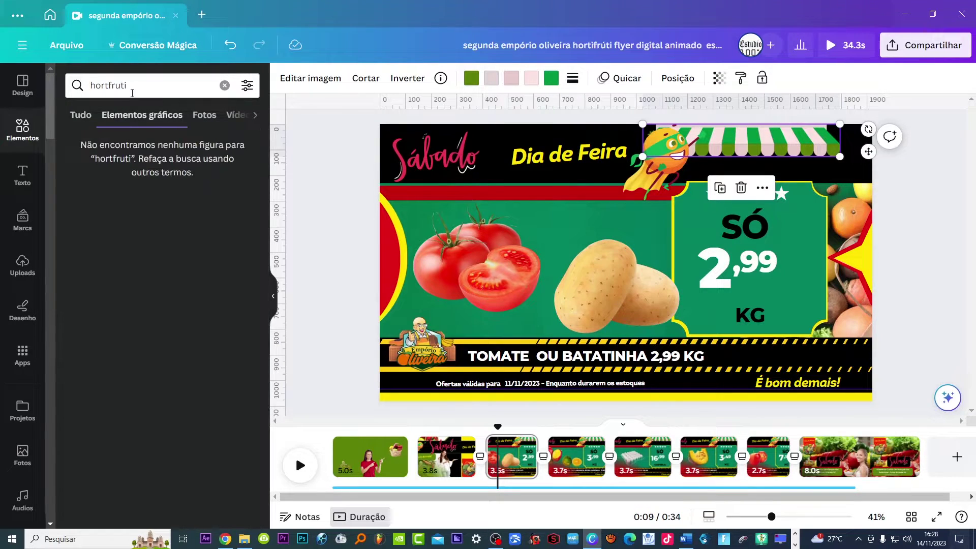
pyautogui.click(139, 83)
pyautogui.press('BackSpace')
pyautogui.press('BackSpace')
pyautogui.press('BackSpace')
pyautogui.press('BackSpace')
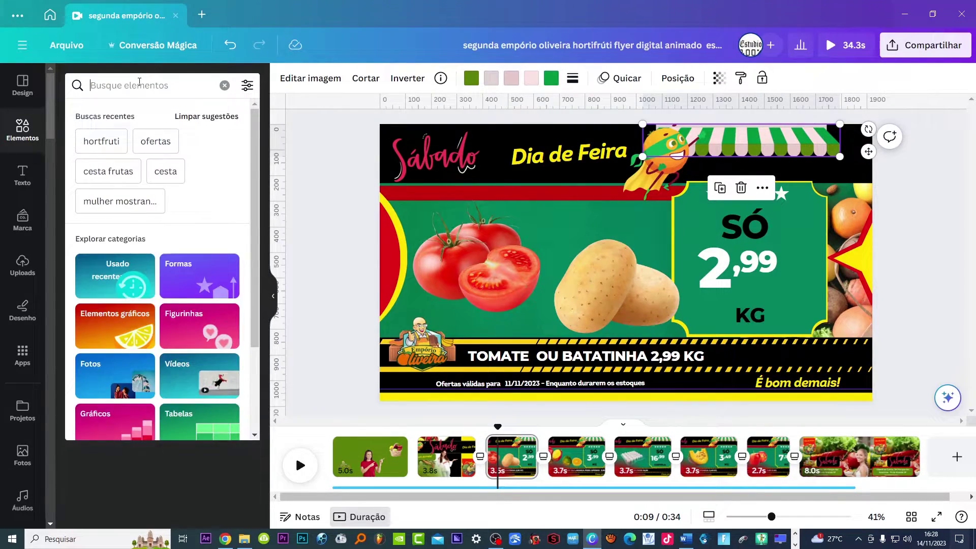
pyautogui.click(109, 141)
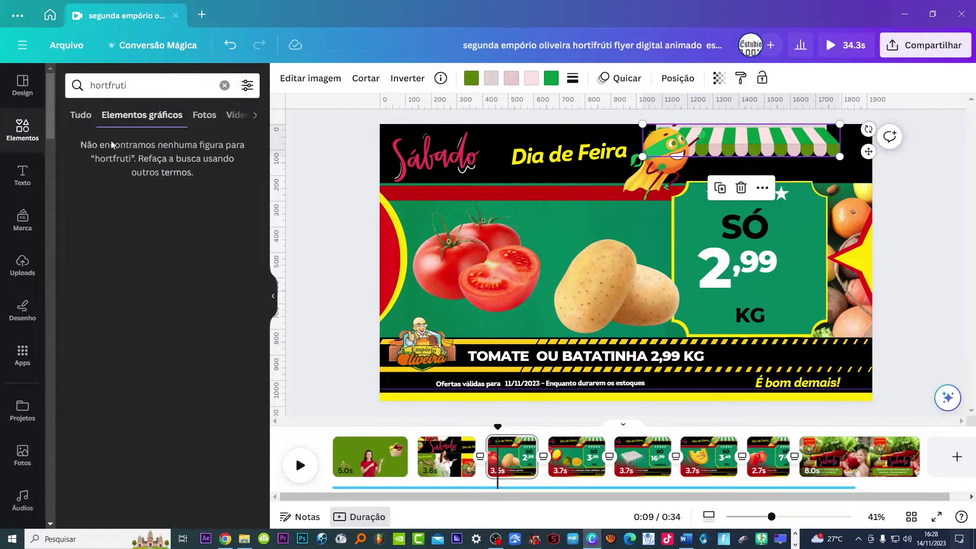
pyautogui.click(79, 116)
pyautogui.click(22, 84)
pyautogui.click(25, 131)
# - Search the graphics for "hortifruti" and insert the rope-tied wooden frame with a whitewashed board on the green opening page
pyautogui.click(131, 85)
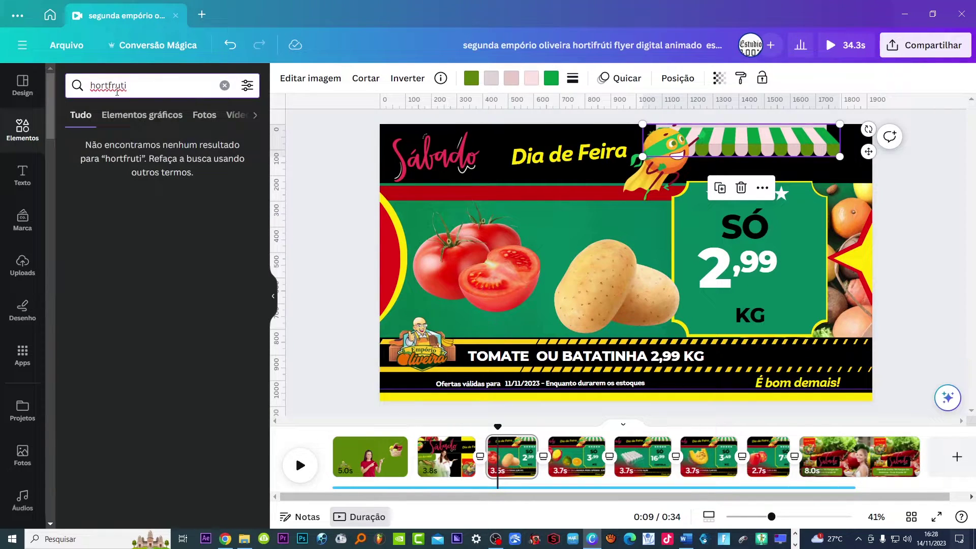
pyautogui.write('i')
pyautogui.press('Return')
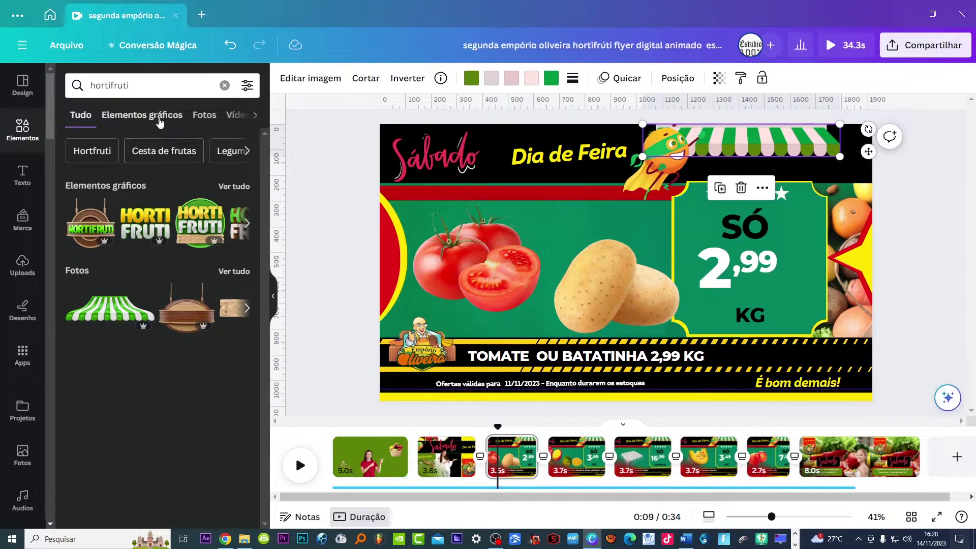
pyautogui.click(154, 121)
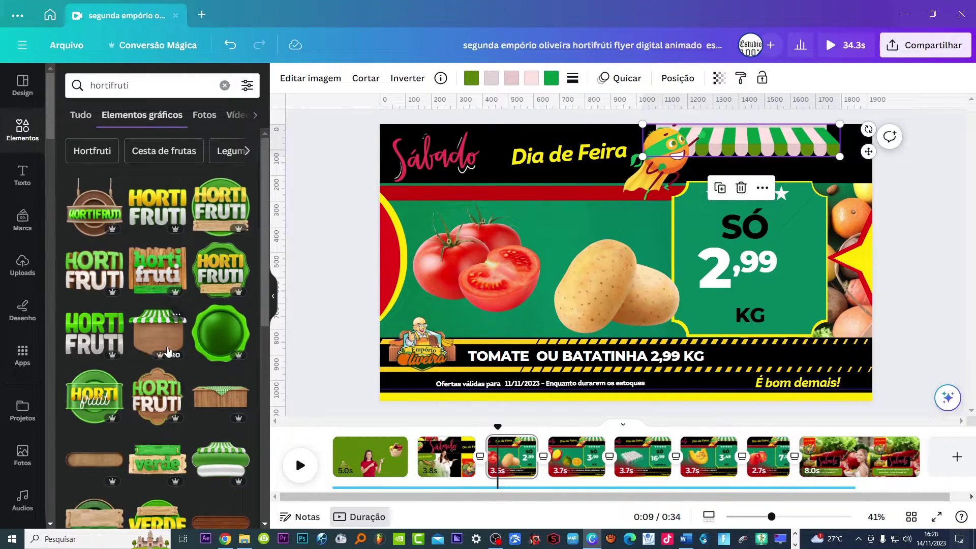
pyautogui.scroll(-2, 168, 351)
pyautogui.scroll(-3, 145, 362)
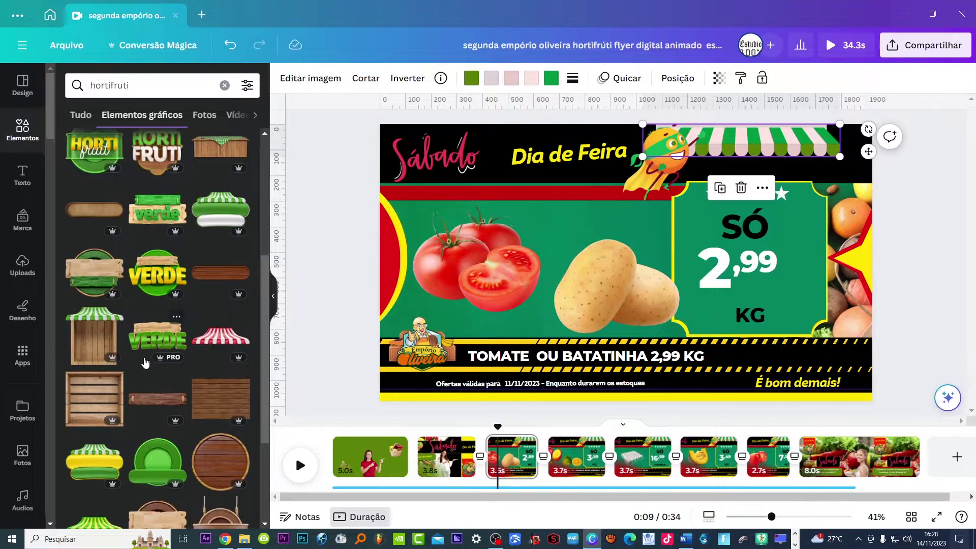
pyautogui.scroll(-2, 144, 362)
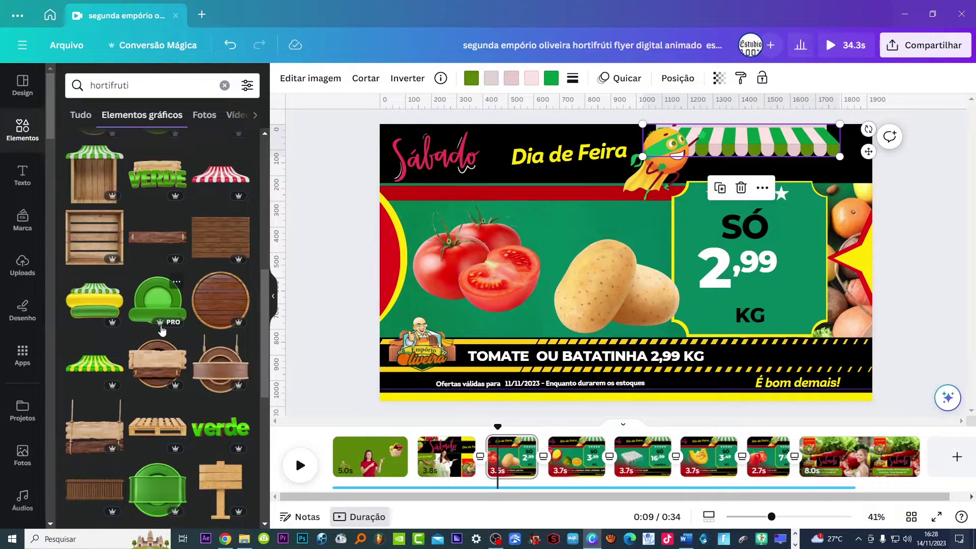
pyautogui.click(349, 436)
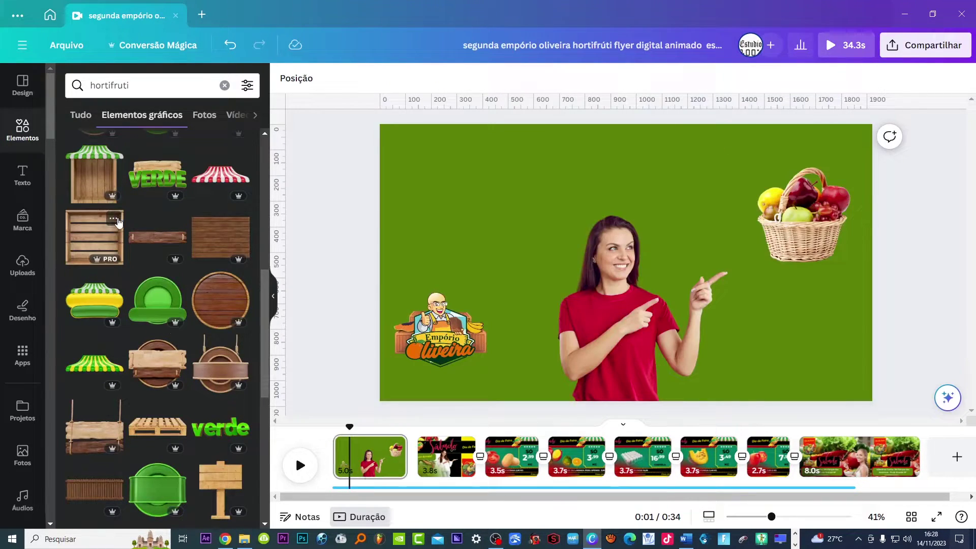
pyautogui.scroll(-5, 170, 324)
pyautogui.scroll(-2, 153, 386)
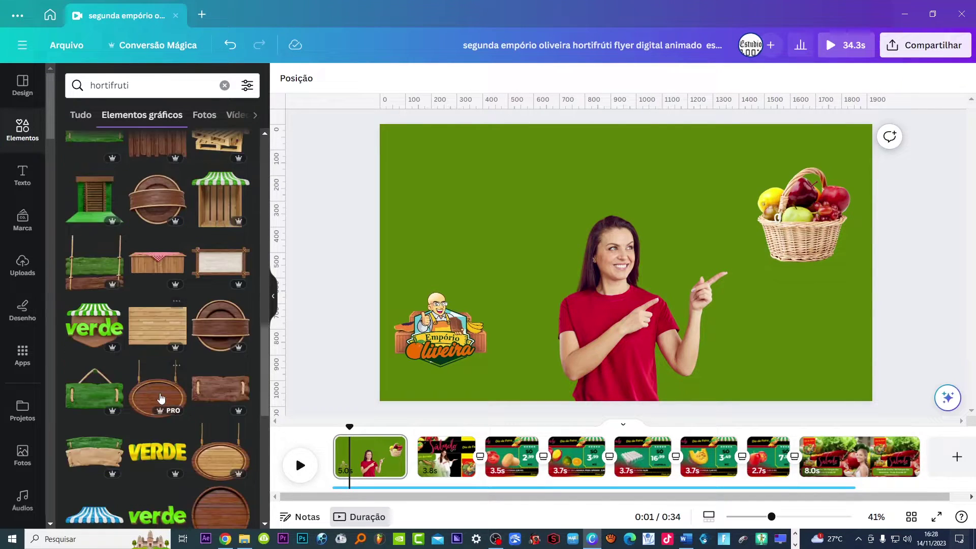
pyautogui.click(220, 262)
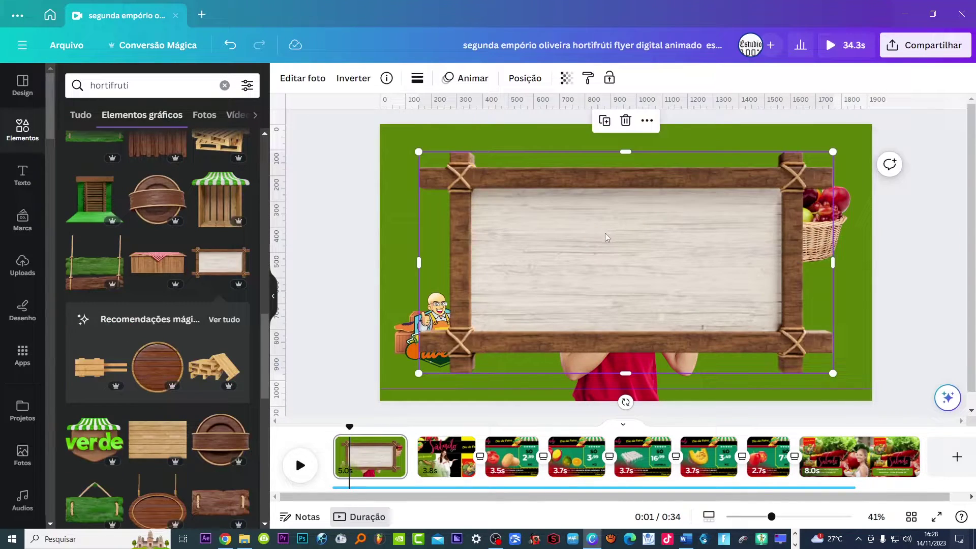
# - Delete the rope-tied wooden frame from the green opening page and look through the "hortifruti" graphics for other decorations
pyautogui.press('Delete')
pyautogui.scroll(-5, 140, 347)
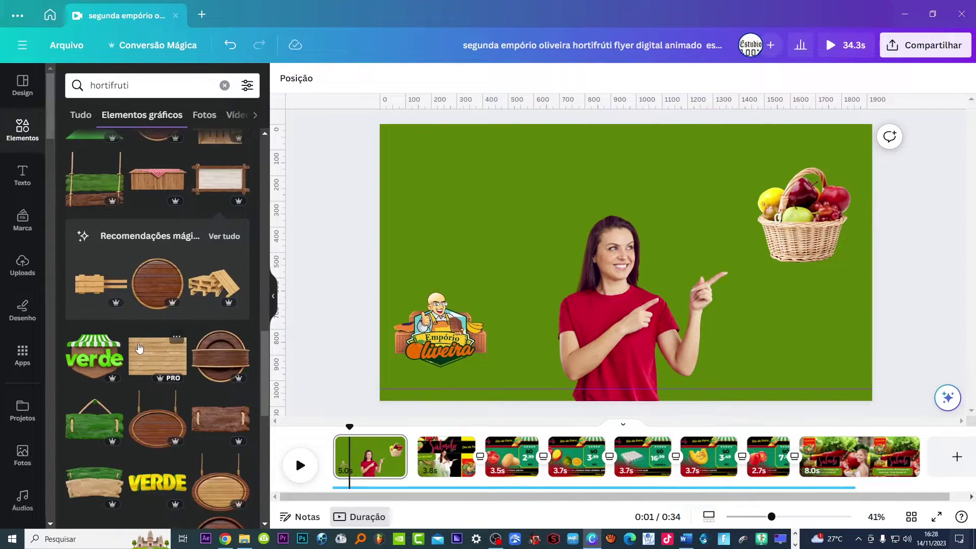
pyautogui.scroll(-6, 140, 346)
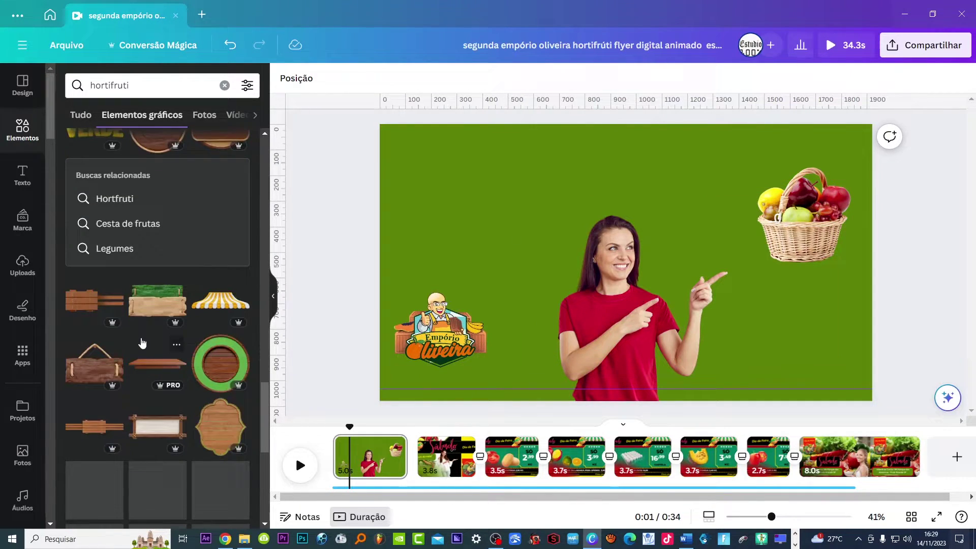
pyautogui.scroll(-2, 144, 369)
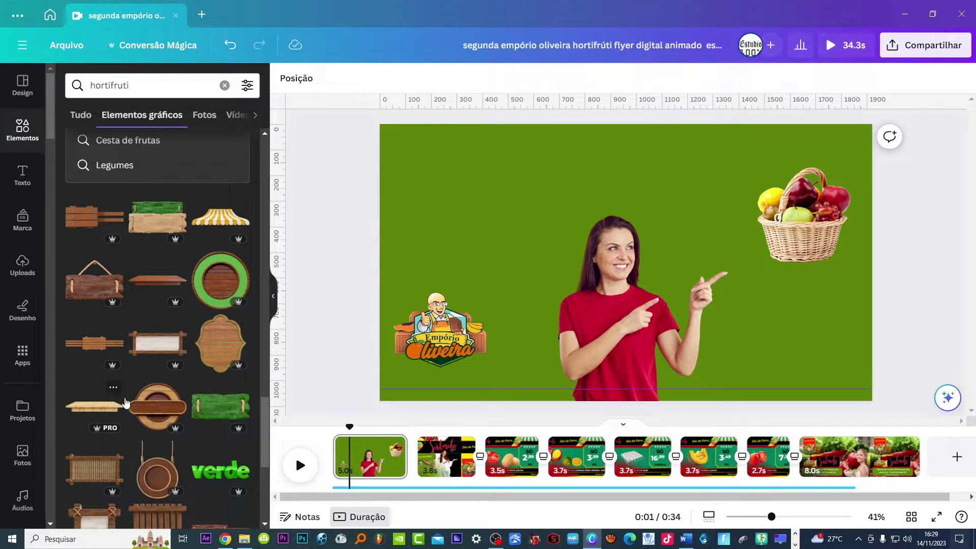
pyautogui.scroll(-5, 121, 403)
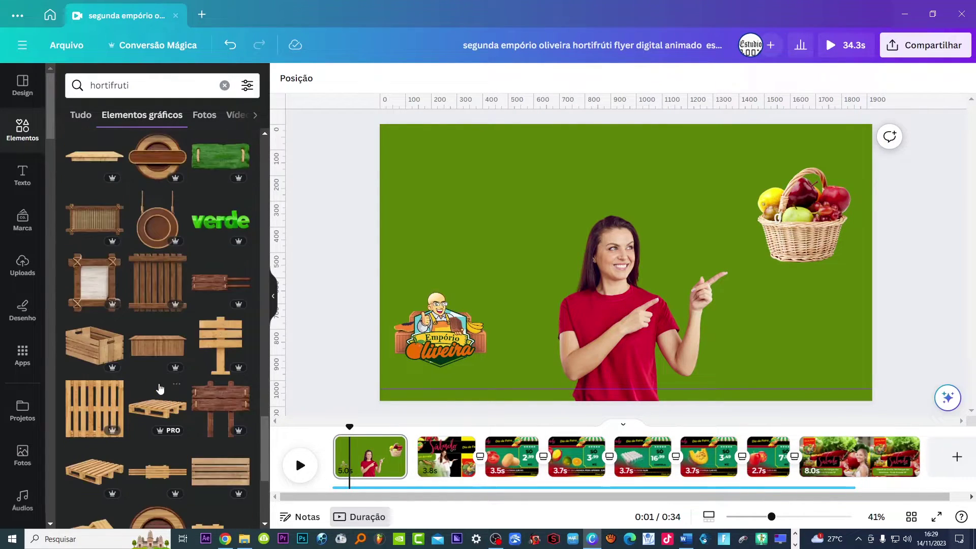
pyautogui.scroll(-3, 160, 386)
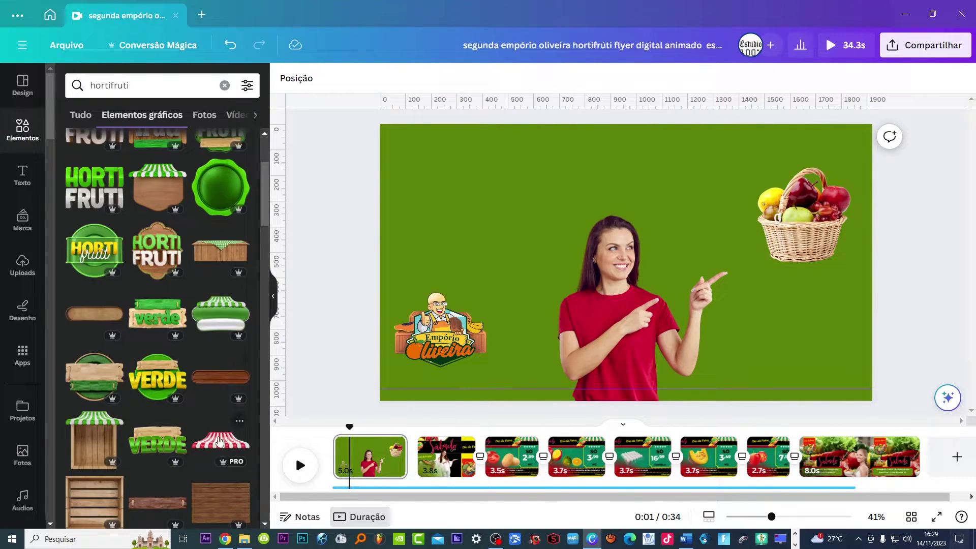
# - Insert the red-and-white striped awning, shrink it into the page's upper-right corner and place the fruit basket beneath it
pyautogui.click(217, 444)
pyautogui.moveTo(617, 262); pyautogui.dragTo(612, 187)
pyautogui.moveTo(401, 246); pyautogui.dragTo(683, 208)
pyautogui.moveTo(742, 159); pyautogui.dragTo(777, 159)
pyautogui.click(812, 222)
pyautogui.moveTo(812, 223); pyautogui.dragTo(799, 230)
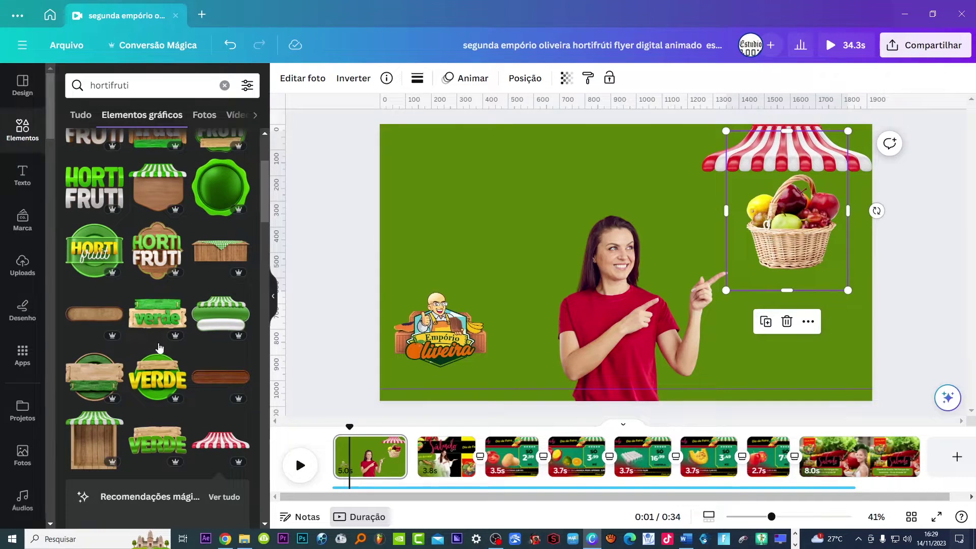
# - Insert the wooden counter with the green checkered cloth, shrink it into the page's lower-right corner and move the fruit basket onto it
pyautogui.scroll(5, 157, 343)
pyautogui.scroll(-3, 163, 335)
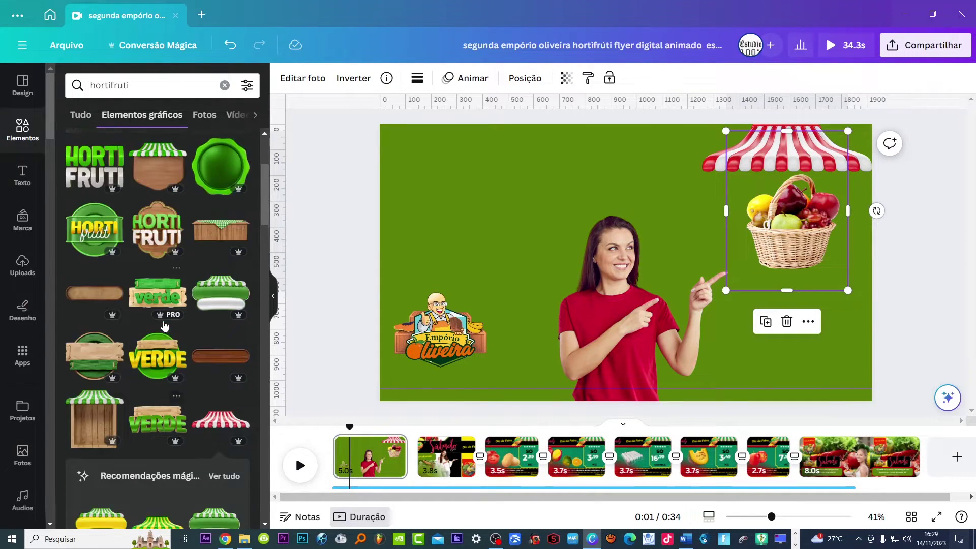
pyautogui.click(219, 234)
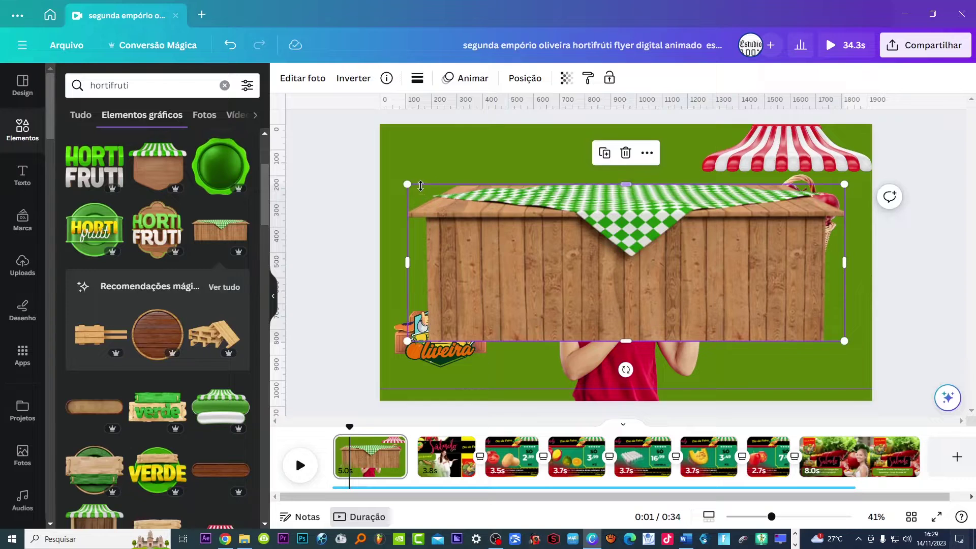
pyautogui.moveTo(407, 184); pyautogui.dragTo(711, 304)
pyautogui.moveTo(778, 318); pyautogui.dragTo(796, 372)
pyautogui.moveTo(796, 265); pyautogui.dragTo(800, 348)
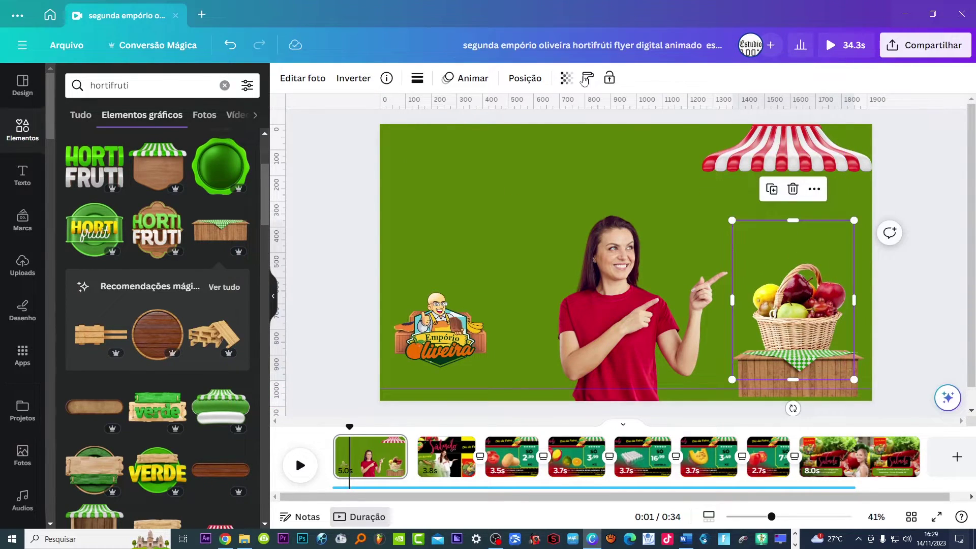
# - Reorder the layers so the wooden counter sits directly behind the fruit basket
pyautogui.click(525, 79)
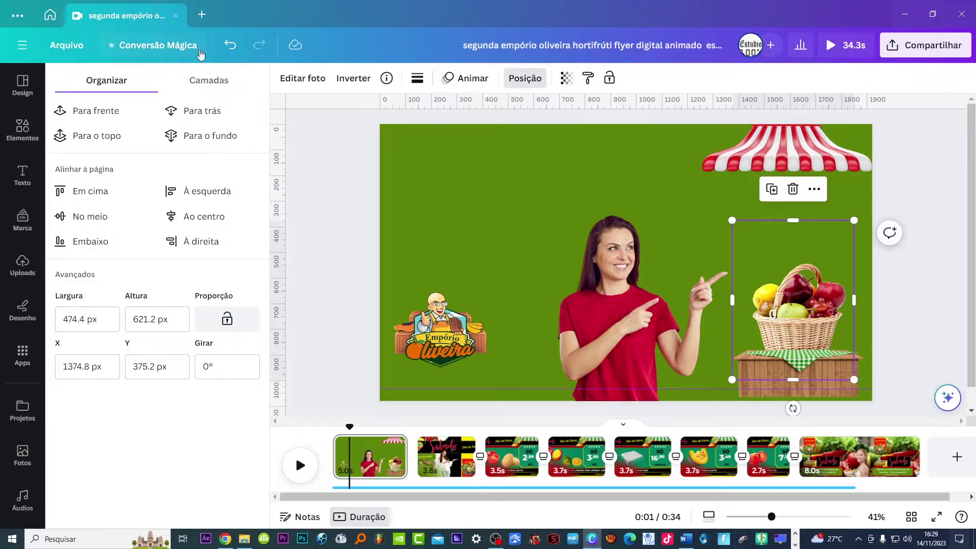
pyautogui.click(212, 81)
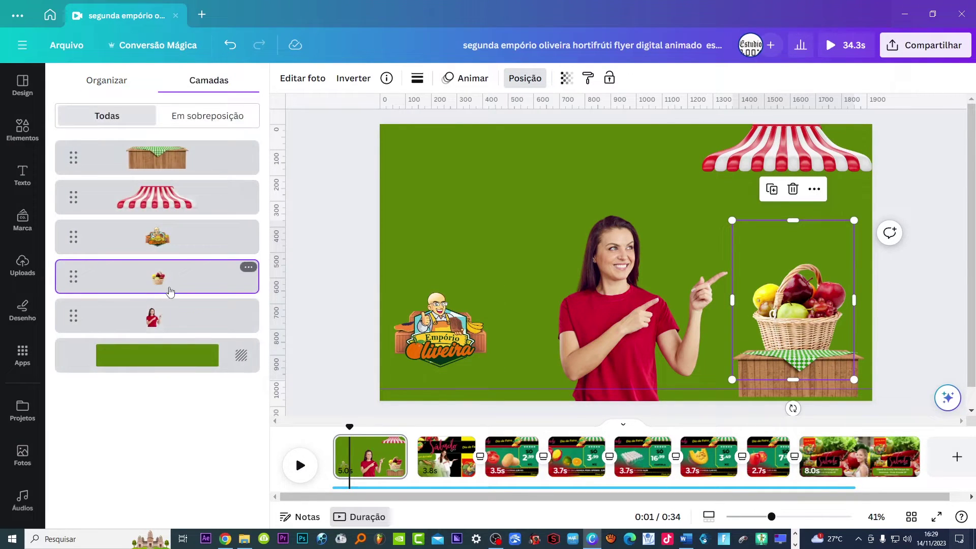
pyautogui.moveTo(157, 158); pyautogui.dragTo(163, 282)
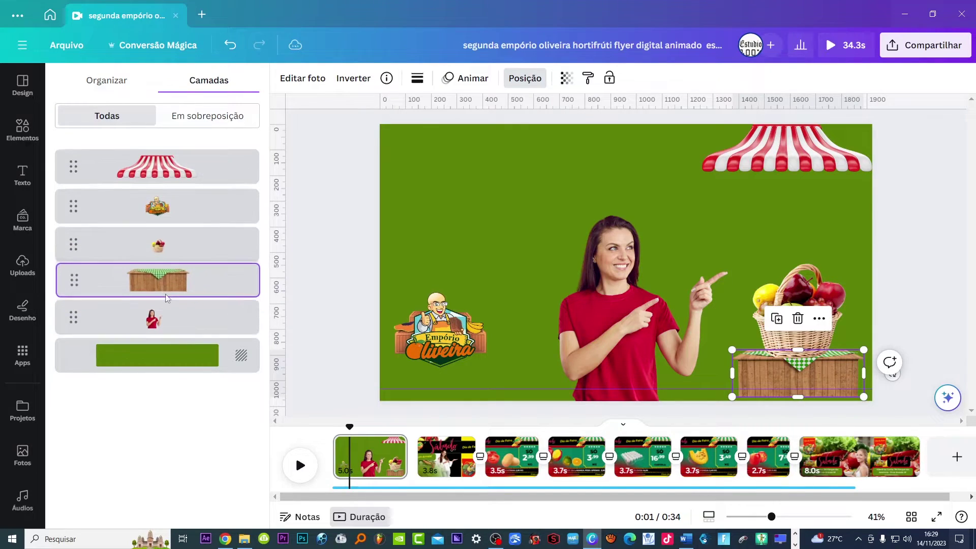
pyautogui.click(935, 227)
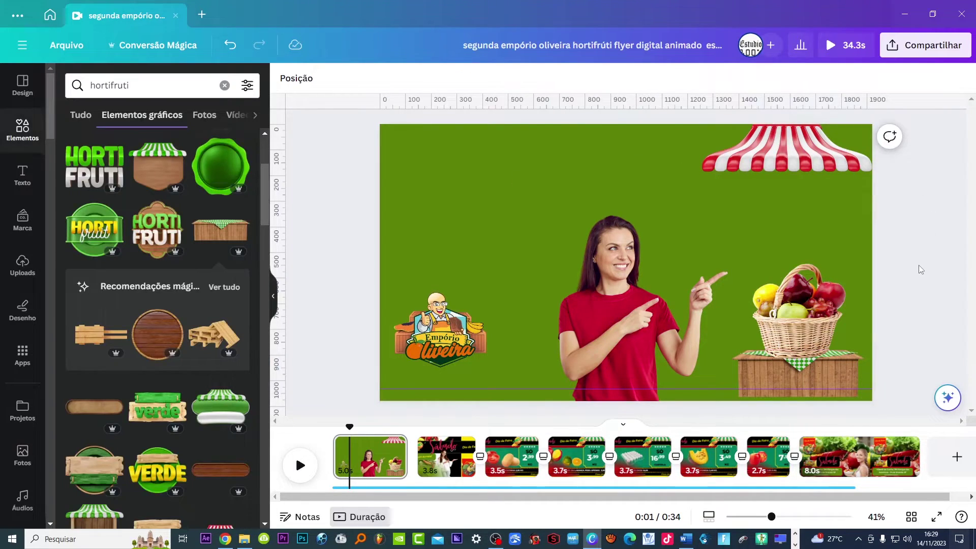
# - Nudge the striped awning slightly to the right and raise the fruit basket slightly on the counter
pyautogui.moveTo(790, 161); pyautogui.dragTo(796, 161)
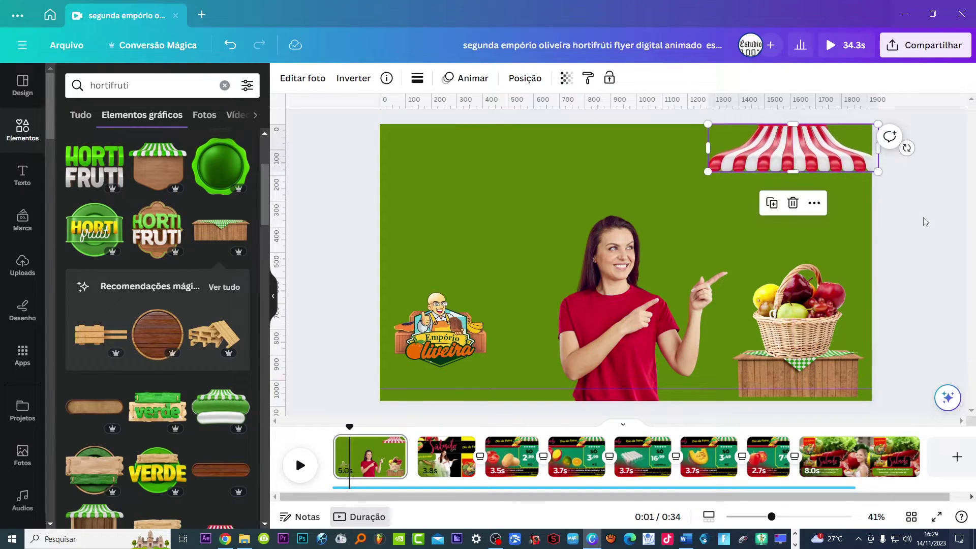
pyautogui.click(929, 221)
pyautogui.moveTo(792, 327); pyautogui.dragTo(792, 323)
pyautogui.click(944, 270)
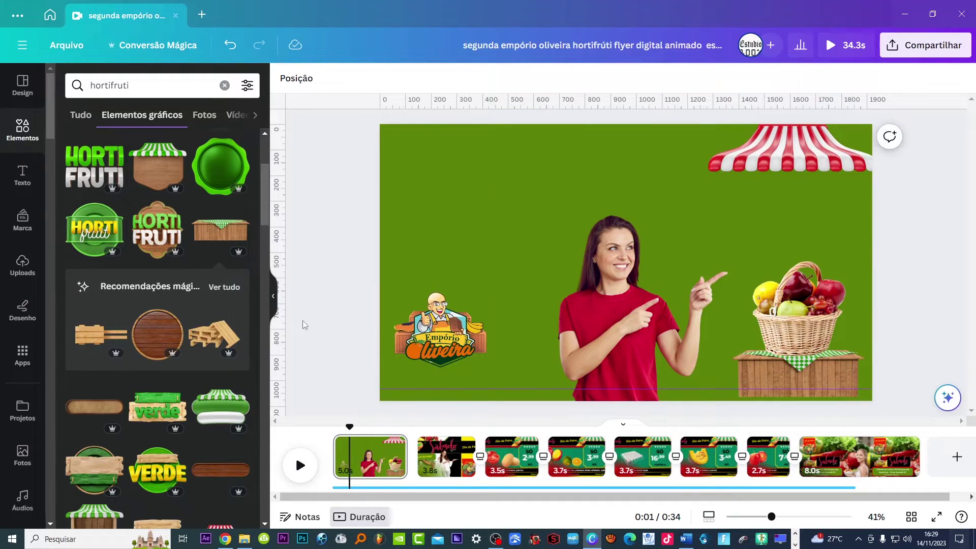
# - Insert the round wooden board, shrink it into the page's upper-left corner and move the store logo over it
pyautogui.click(158, 335)
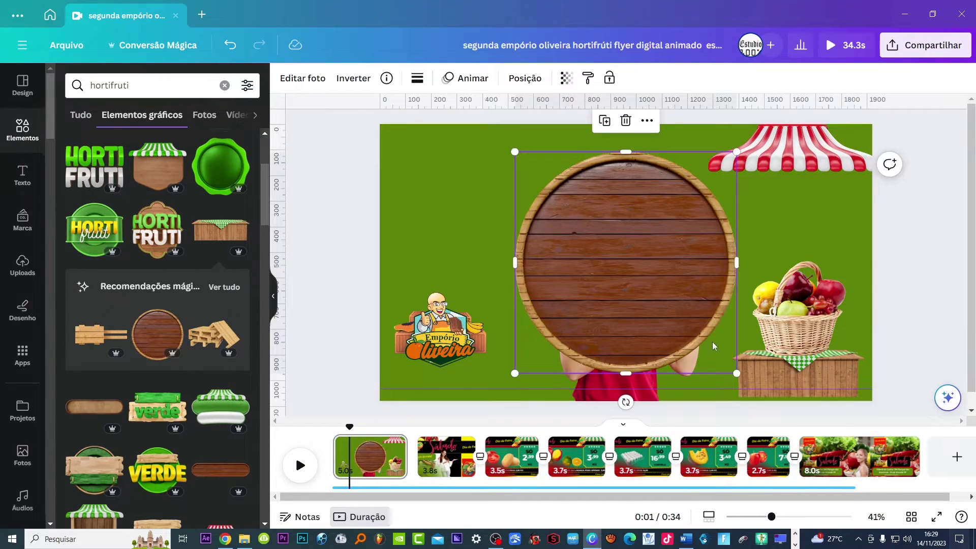
pyautogui.moveTo(736, 373); pyautogui.dragTo(646, 290)
pyautogui.moveTo(581, 251); pyautogui.dragTo(459, 219)
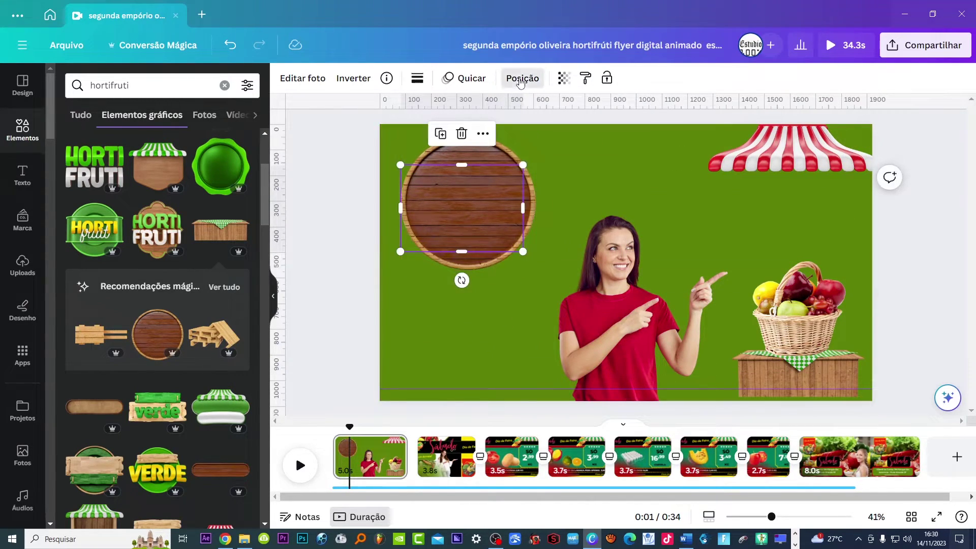
# - Layer the round wooden board directly beneath the store logo and enlarge the logo slightly
pyautogui.click(520, 78)
pyautogui.moveTo(145, 172); pyautogui.dragTo(152, 237)
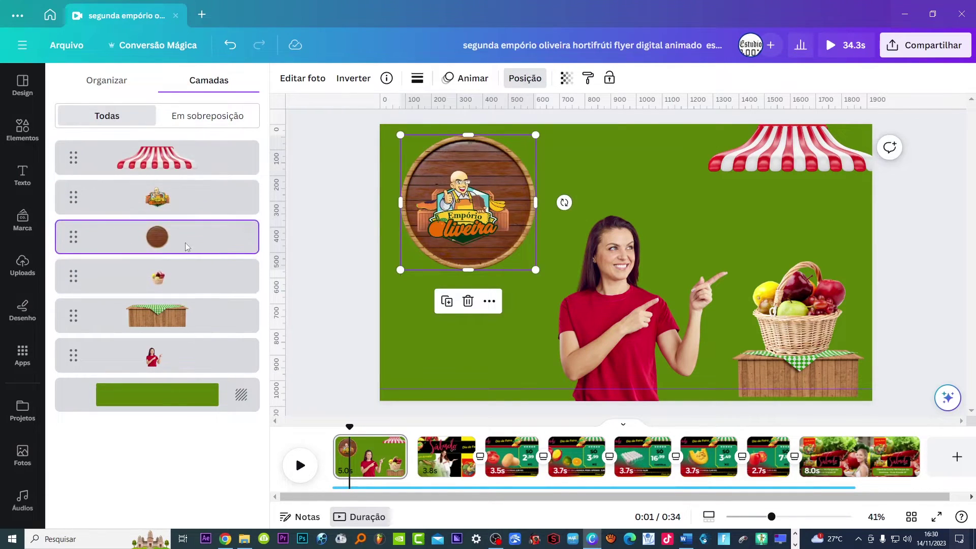
pyautogui.click(455, 223)
pyautogui.moveTo(526, 162); pyautogui.dragTo(541, 151)
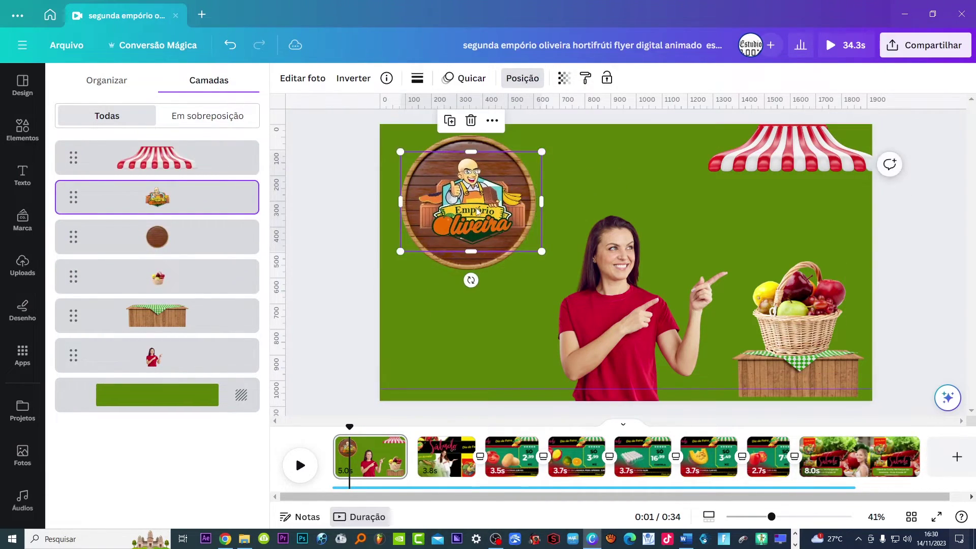
# - Play the opening page from its start to check the animation with the logo on the round board
pyautogui.moveTo(349, 429); pyautogui.dragTo(339, 429)
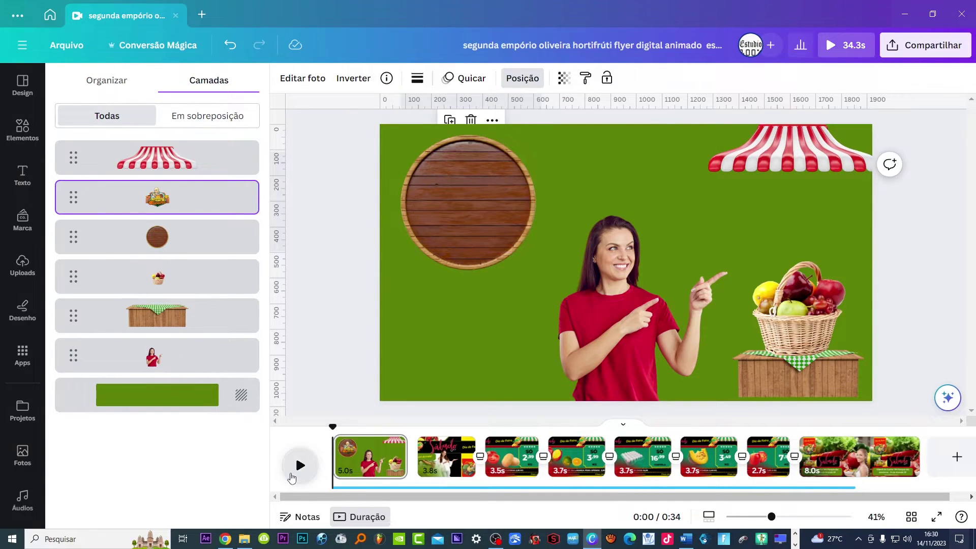
pyautogui.click(295, 472)
pyautogui.click(291, 478)
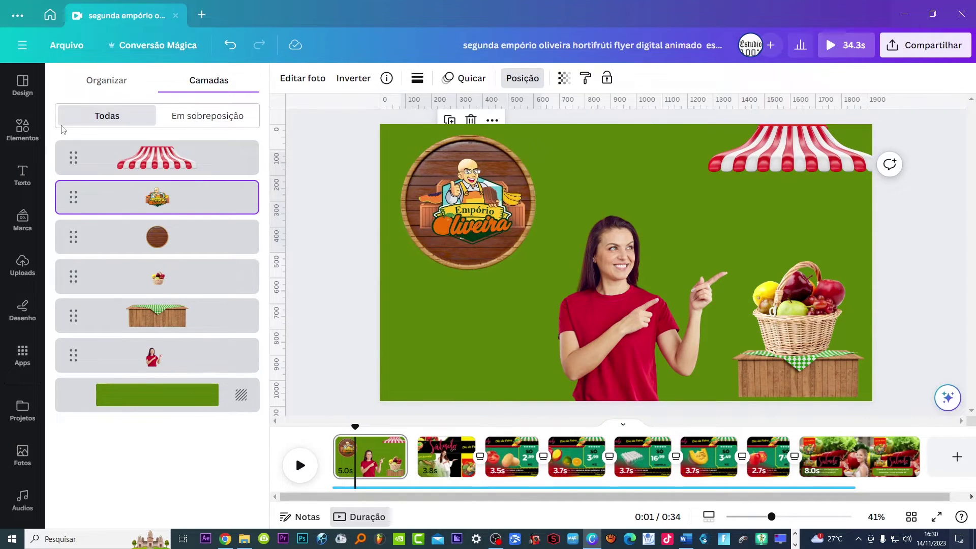
# - Insert a rounded square from the shapes and stretch it into a horizontal band extending past both sides of the page
pyautogui.click(18, 131)
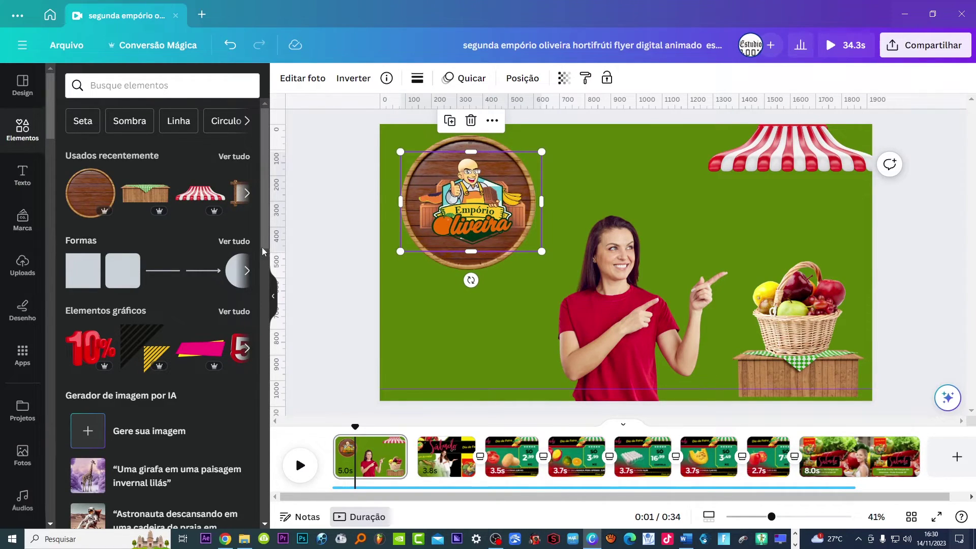
pyautogui.click(234, 241)
pyautogui.scroll(-5, 142, 343)
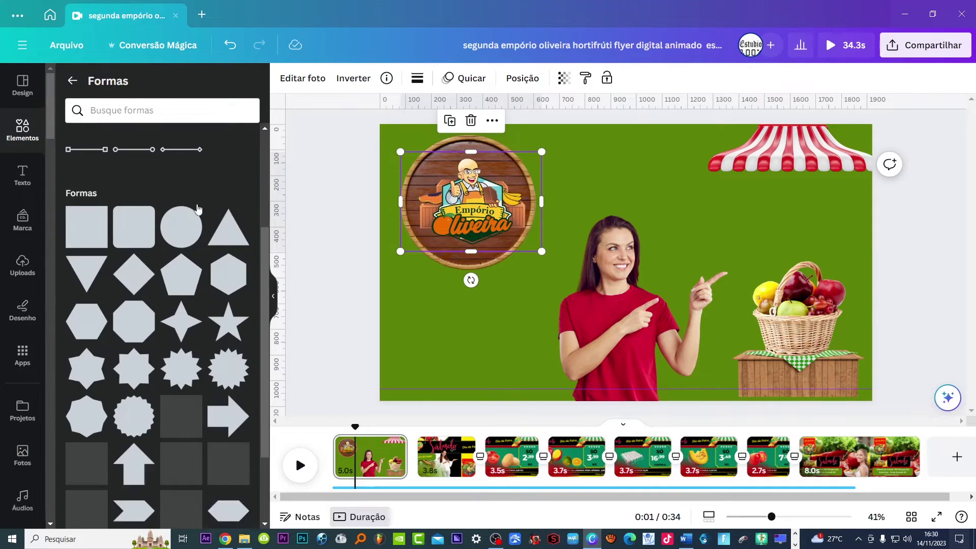
pyautogui.scroll(-5, 136, 424)
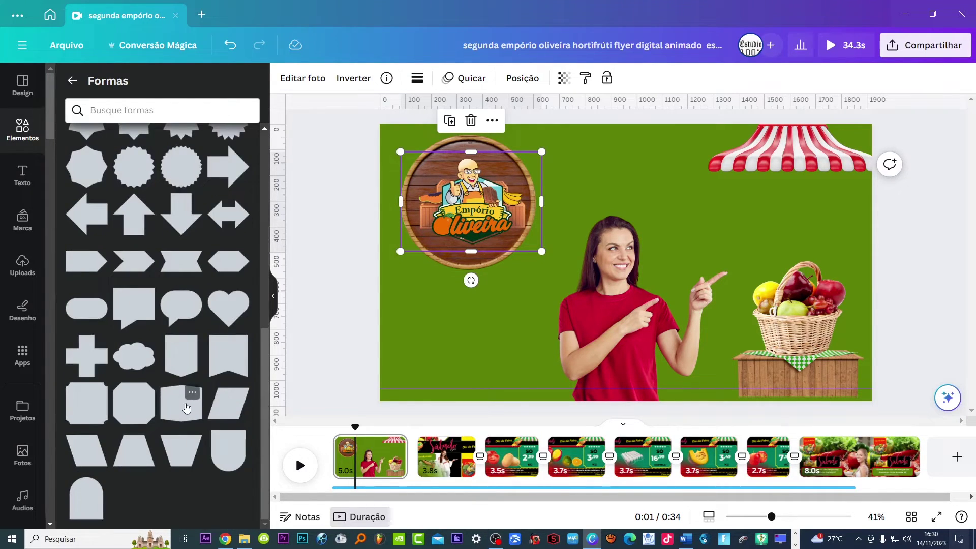
pyautogui.scroll(4, 186, 406)
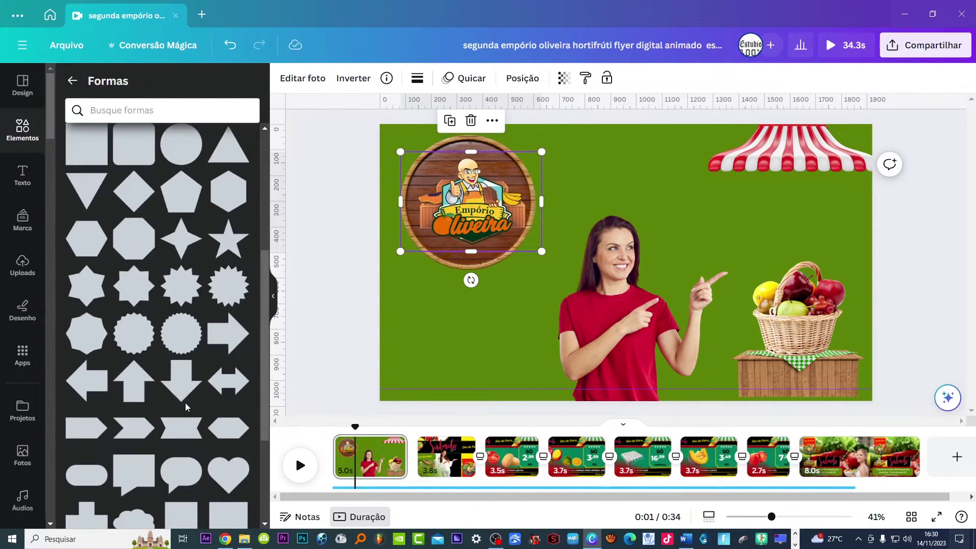
pyautogui.scroll(-3, 131, 299)
pyautogui.scroll(3, 155, 312)
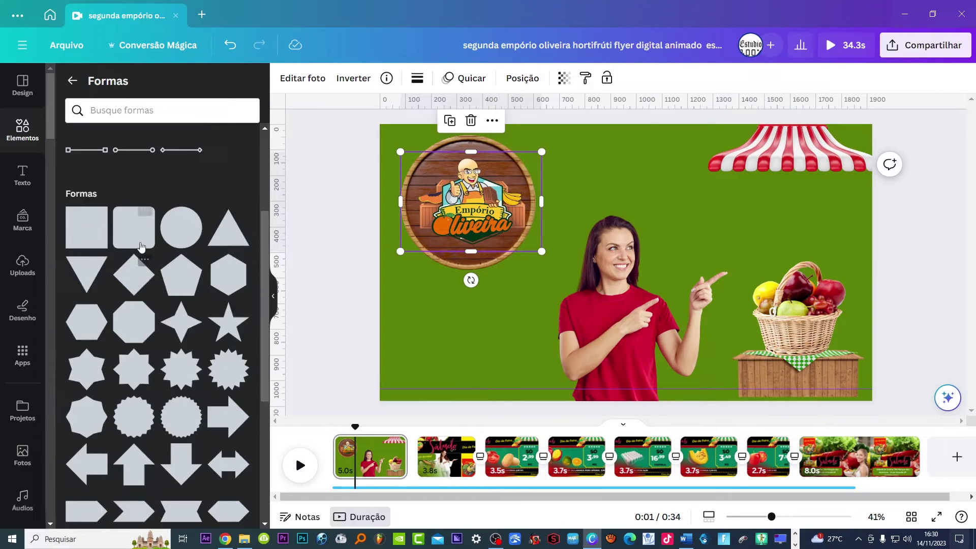
pyautogui.click(134, 226)
pyautogui.moveTo(584, 263); pyautogui.dragTo(351, 263)
pyautogui.moveTo(667, 264); pyautogui.dragTo(971, 277)
# - Layer the red band directly above the green background, behind the woman, and move it down to the page's bottom edge
pyautogui.click(642, 270)
pyautogui.click(875, 72)
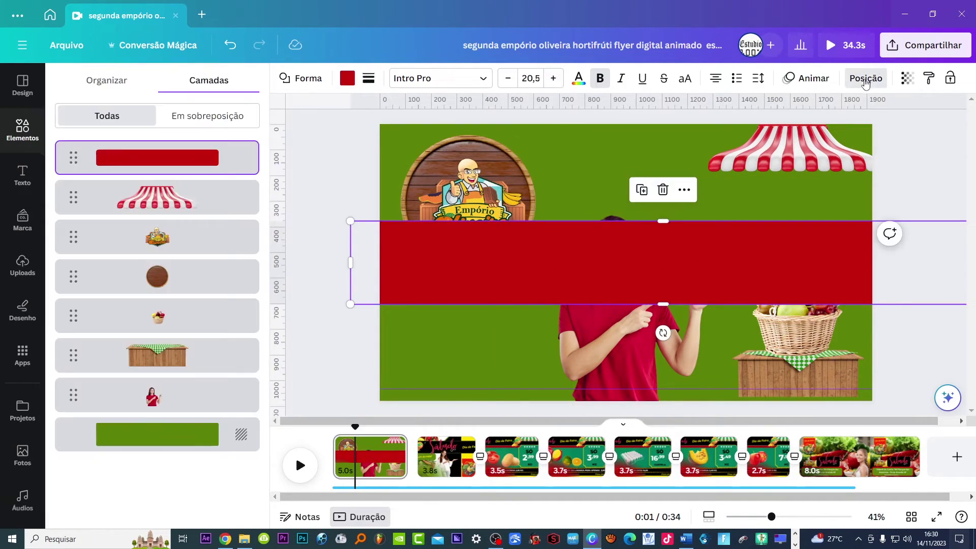
pyautogui.moveTo(172, 158); pyautogui.dragTo(173, 396)
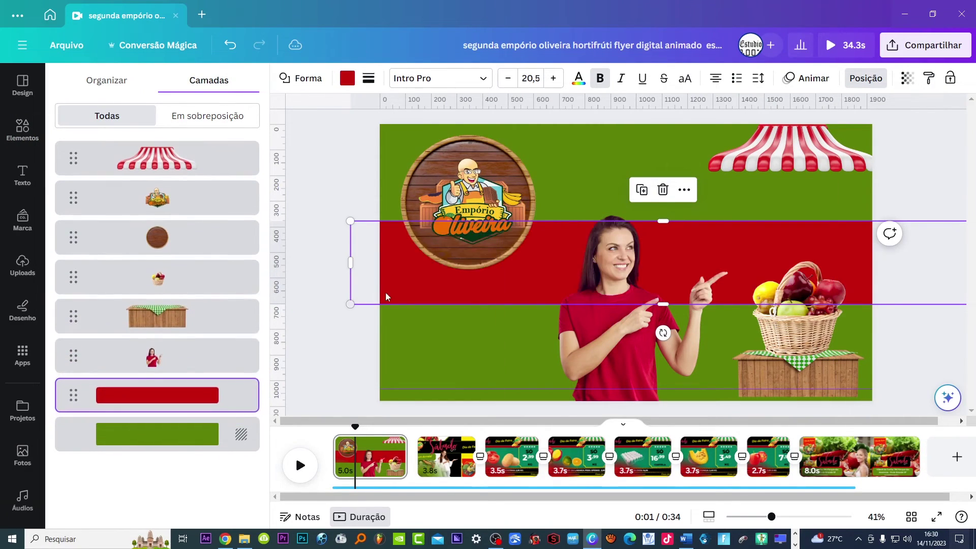
pyautogui.moveTo(725, 241); pyautogui.dragTo(725, 356)
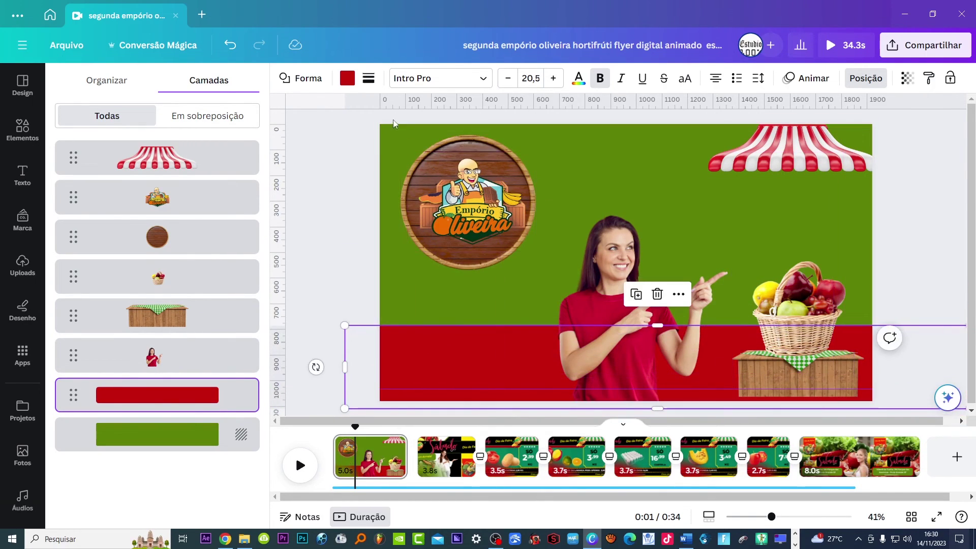
# - Recolor the bottom band to the document's pale grey-green after trying yellow, and reduce its height to about 285 px
pyautogui.click(347, 78)
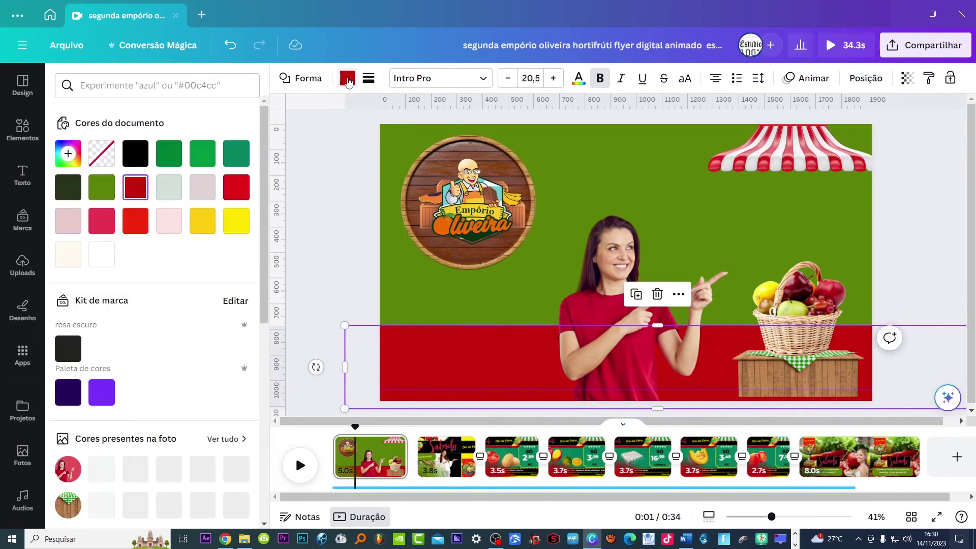
pyautogui.click(237, 221)
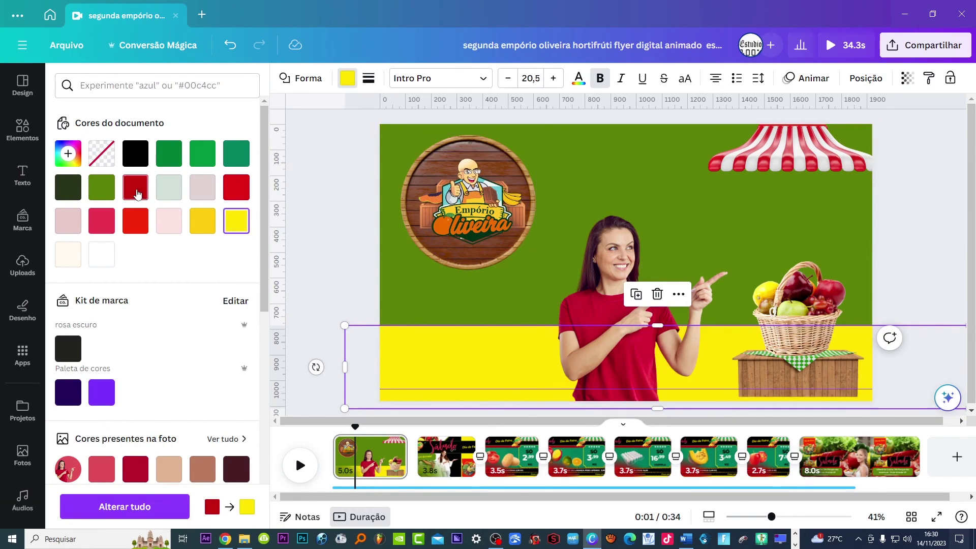
pyautogui.click(168, 187)
pyautogui.moveTo(657, 328)
pyautogui.mouseDown()
pyautogui.moveTo(660, 350)
pyautogui.moveTo(651, 337)
pyautogui.mouseUp()
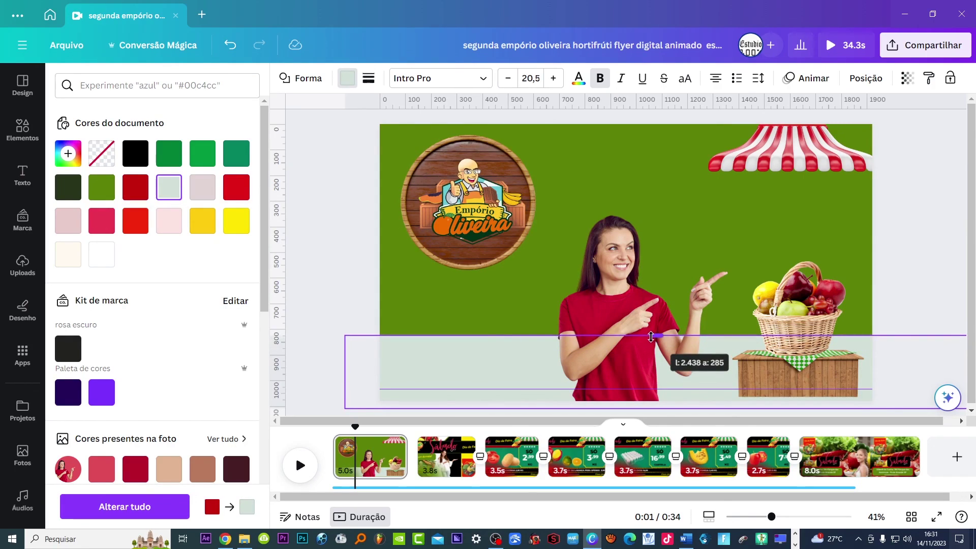